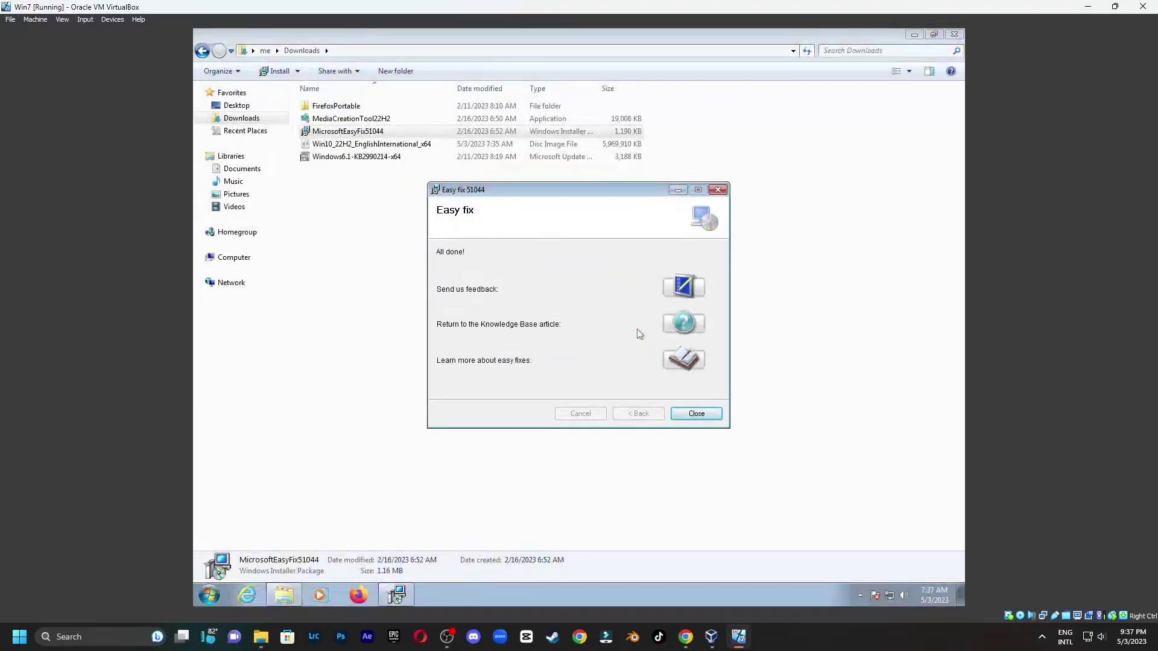
Step: Close the finished Easy fix wizard and try to run MediaCreationTool22H2 from the Downloads folder, allowing it to make changes
click(703, 417)
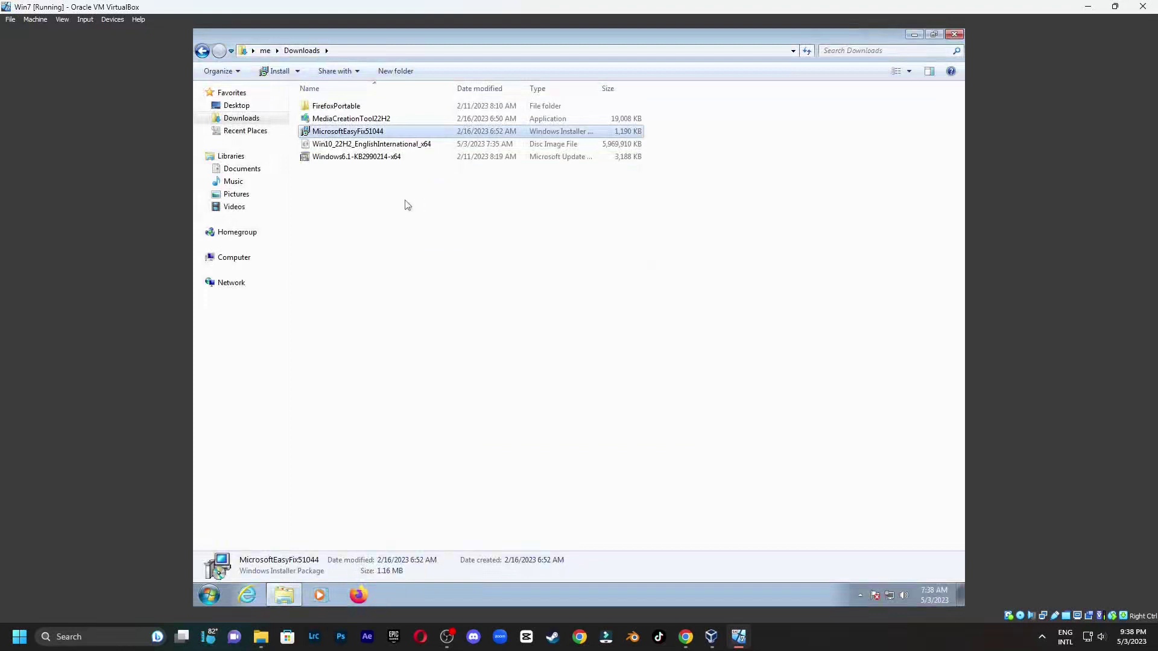
double_click(386, 120)
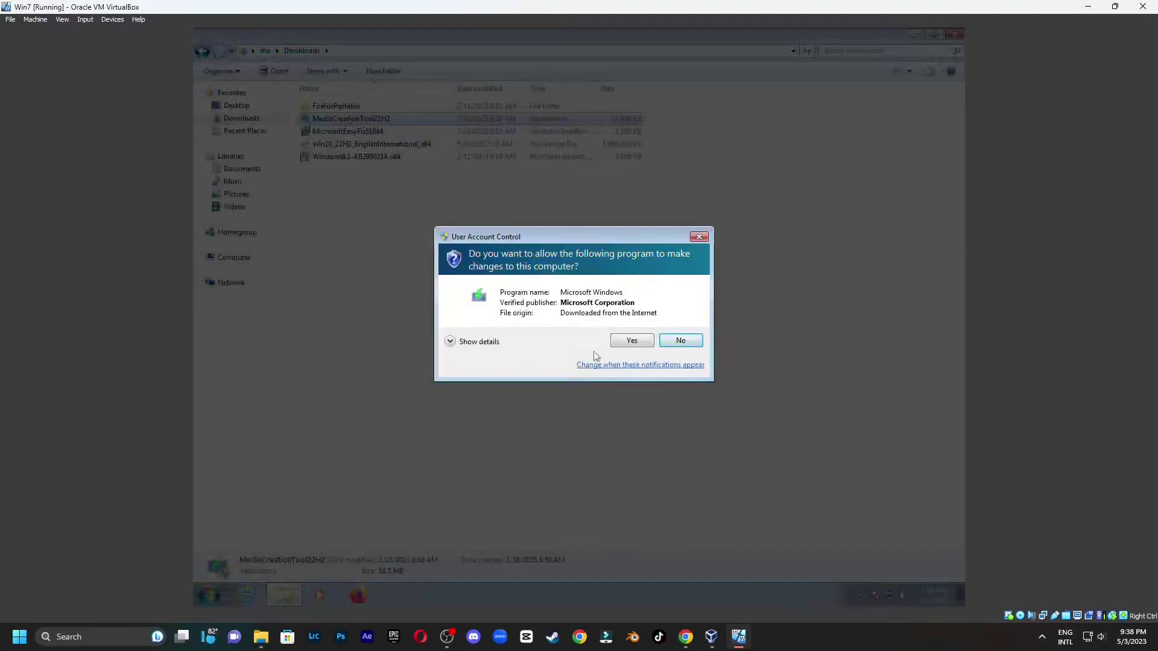
click(627, 343)
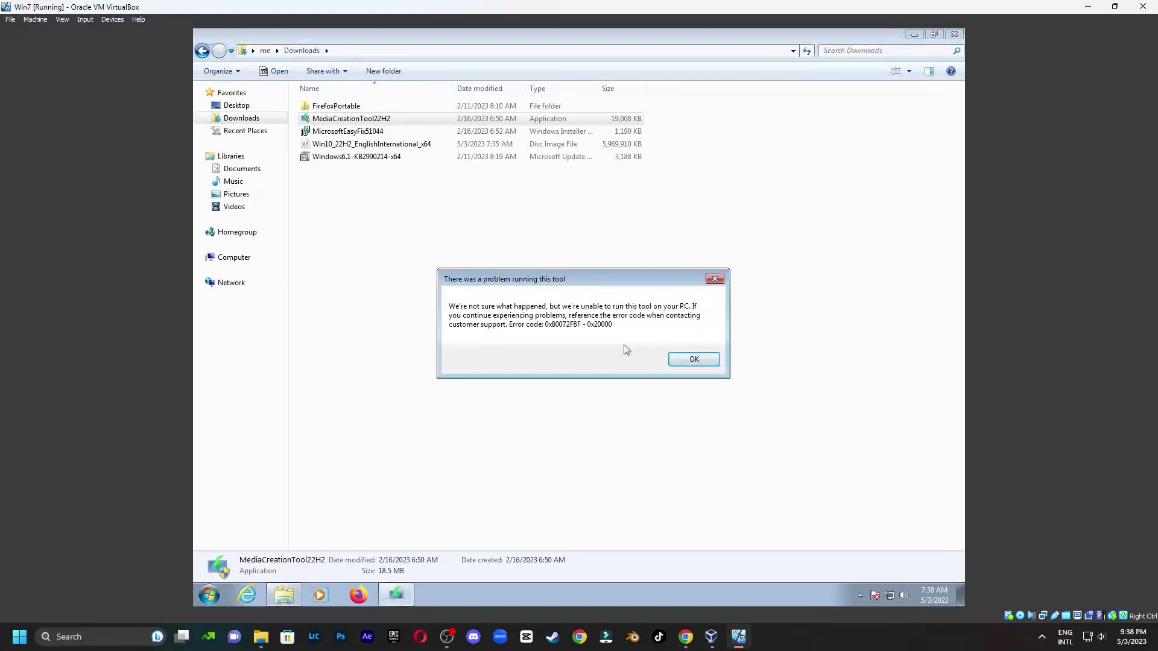
click(694, 360)
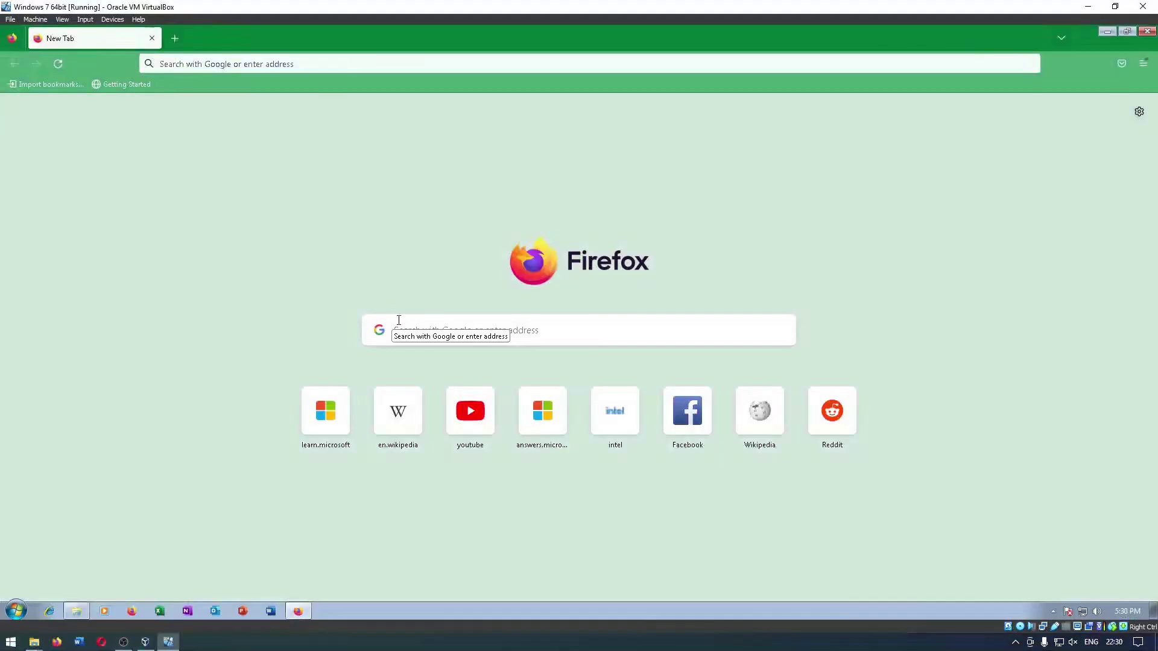
Step: Search the web for "windows 10 download iso" and open Microsoft's Windows 10 disc image download page
click(426, 330)
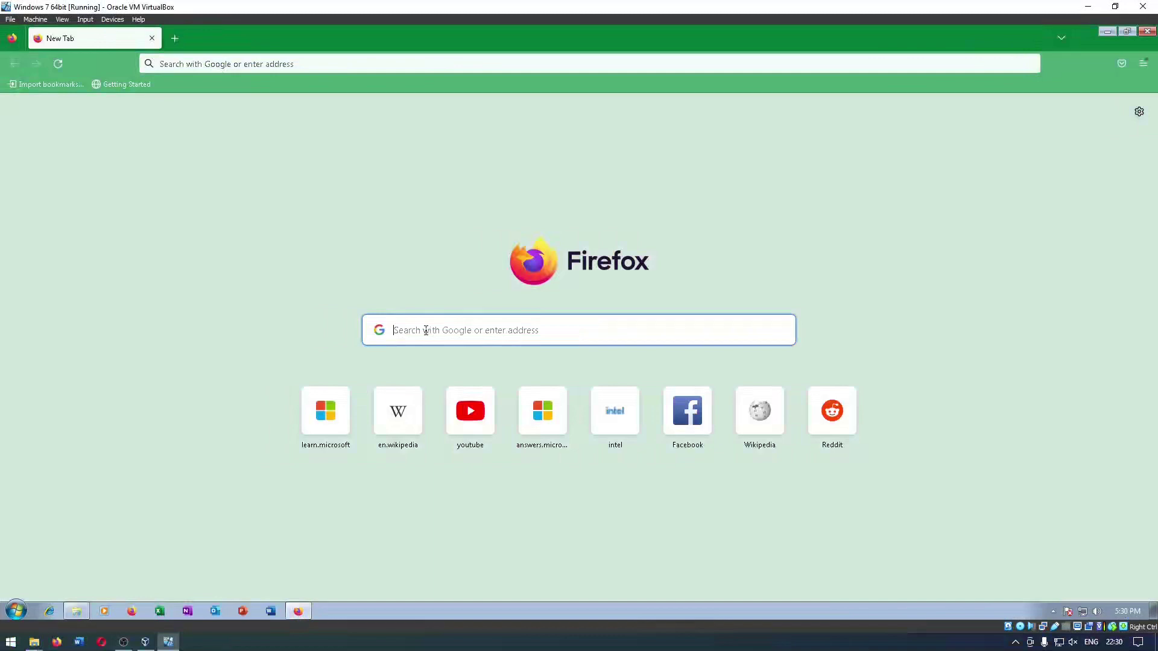
text(w)
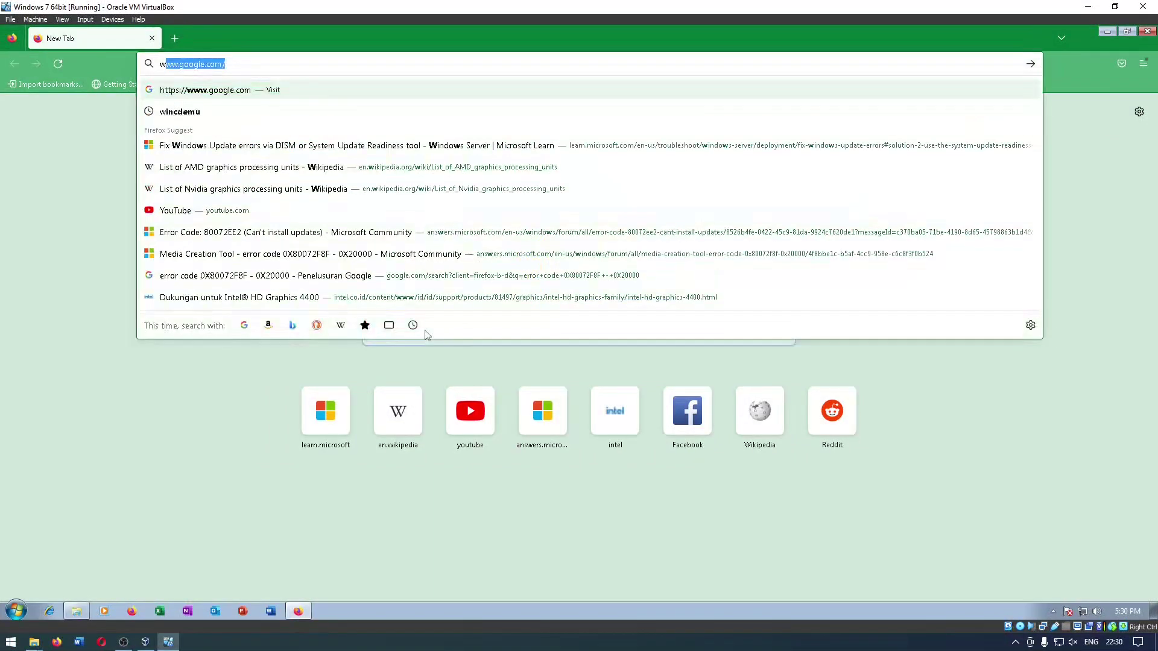
text(indows 10)
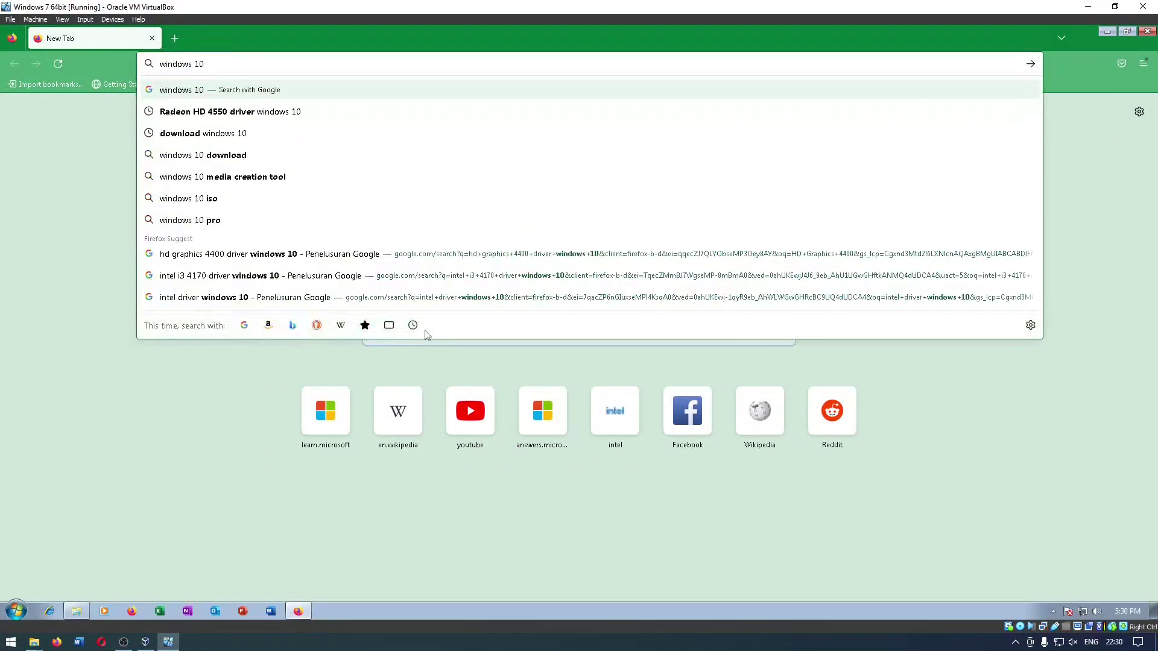
text( download iso)
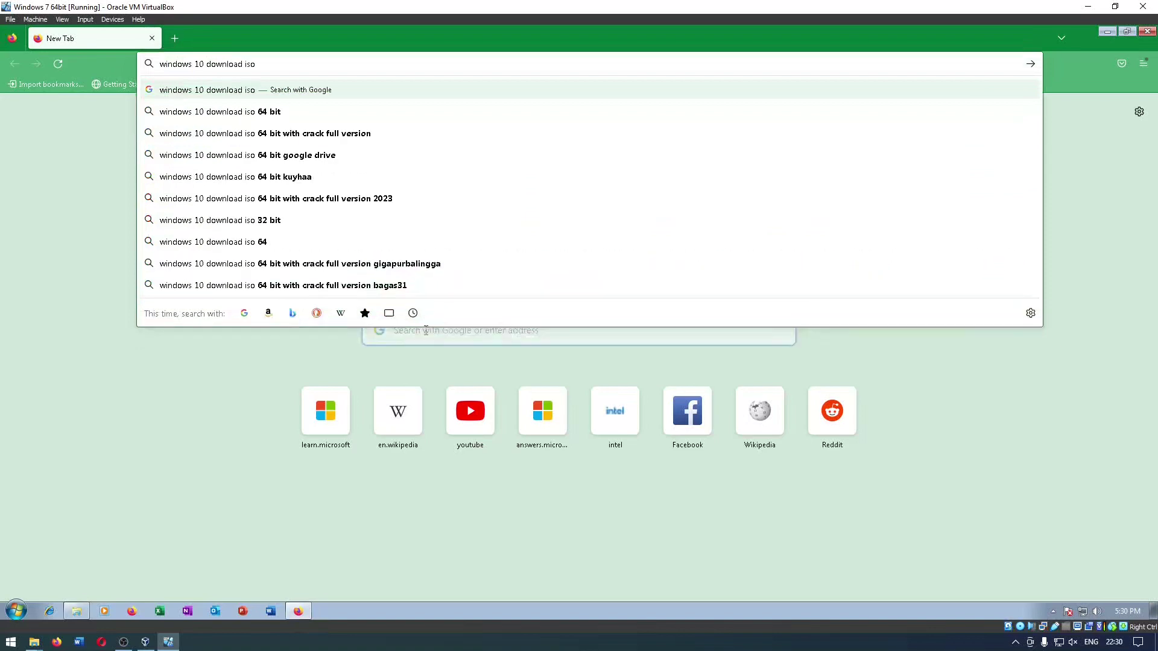
key(Return)
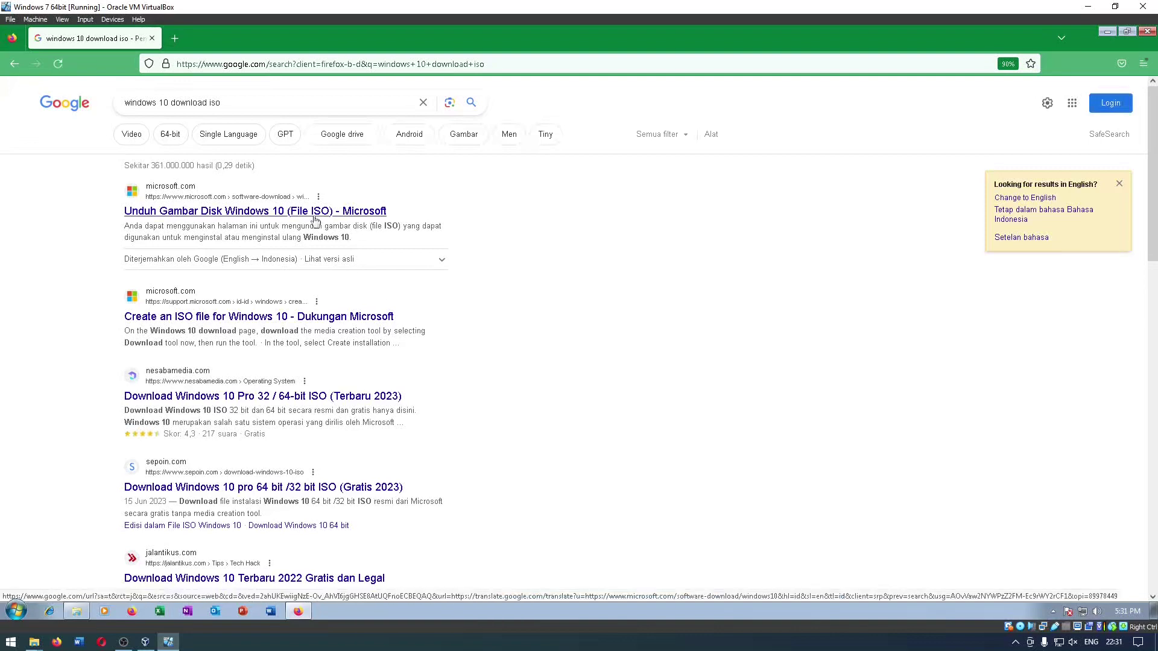
click(314, 213)
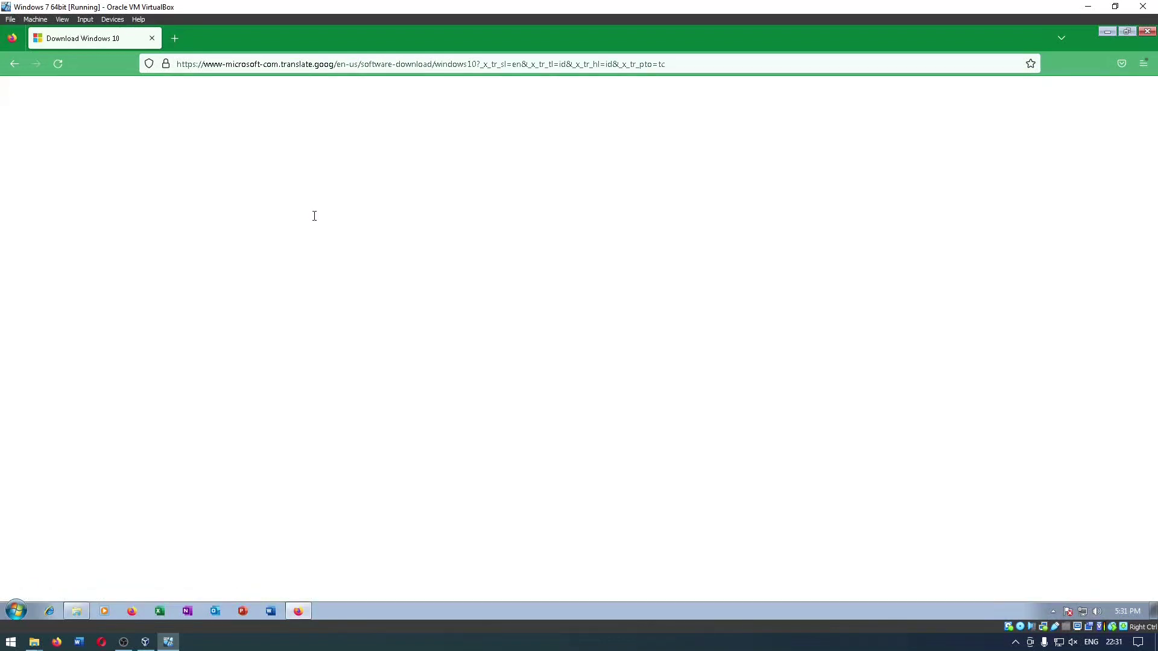
Step: Inspect the Windows 10 download page with the developer tools and turn on responsive design mode
scroll(340, 338, down, 4)
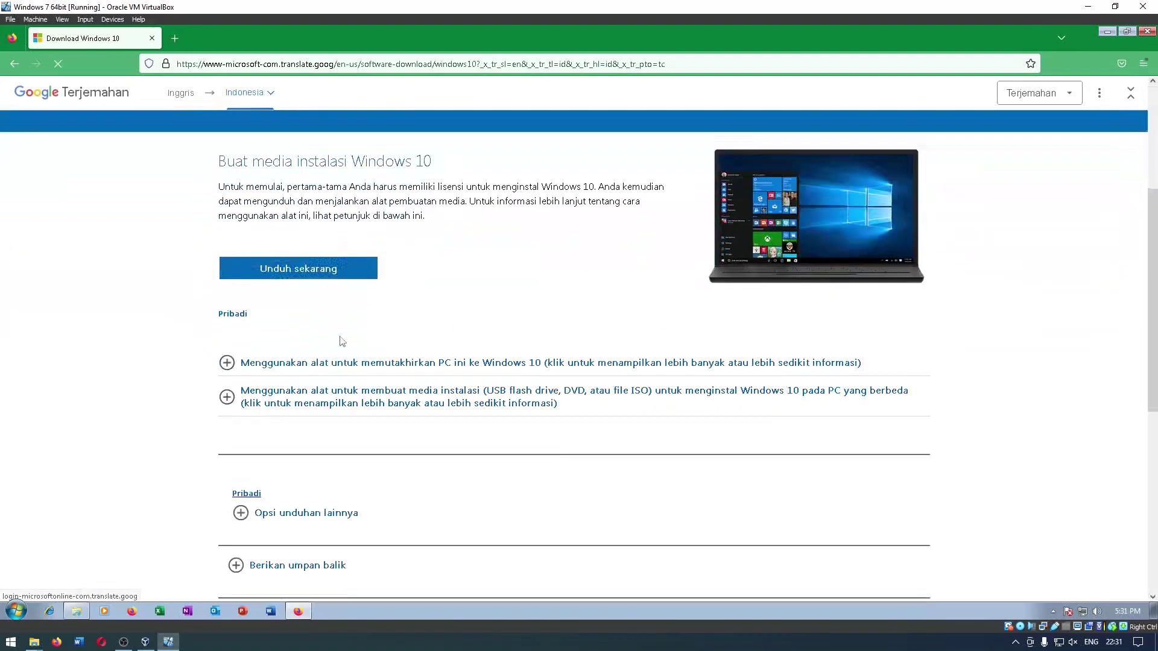
scroll(361, 325, down, 3)
scroll(458, 300, up, 3)
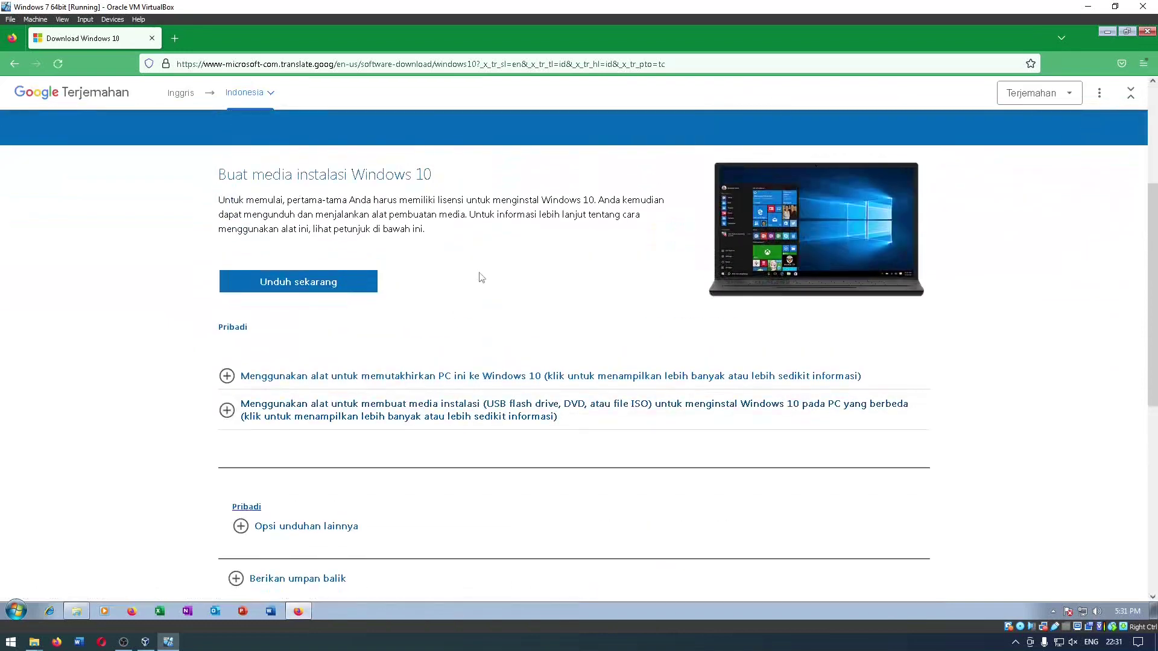
right_click(481, 276)
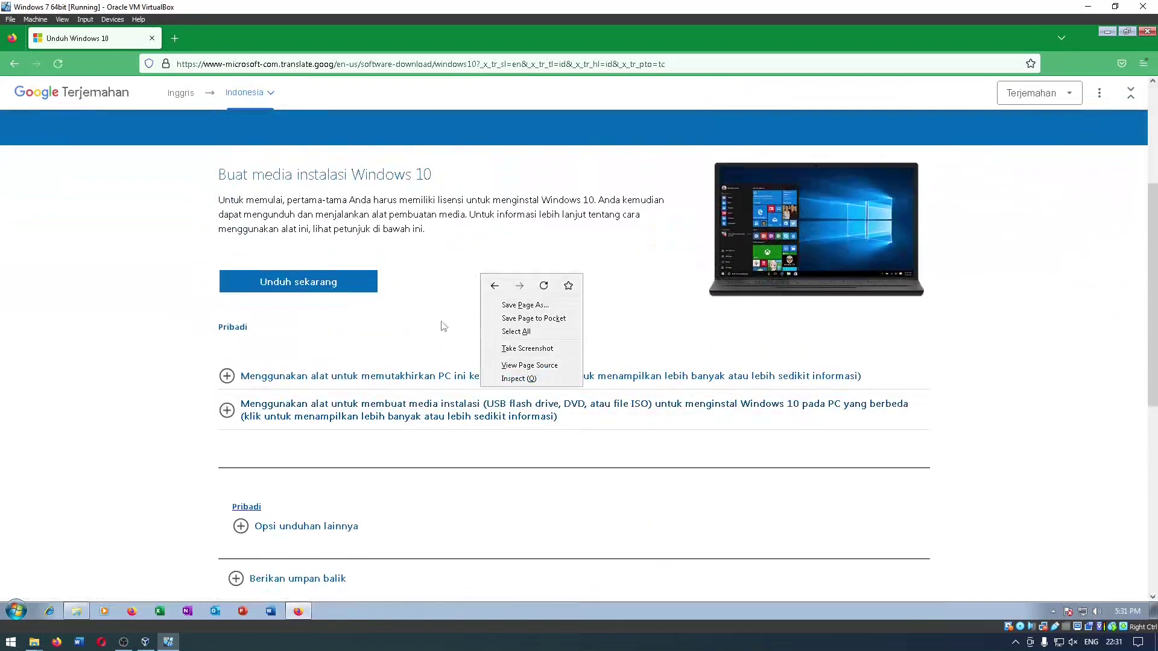
click(508, 380)
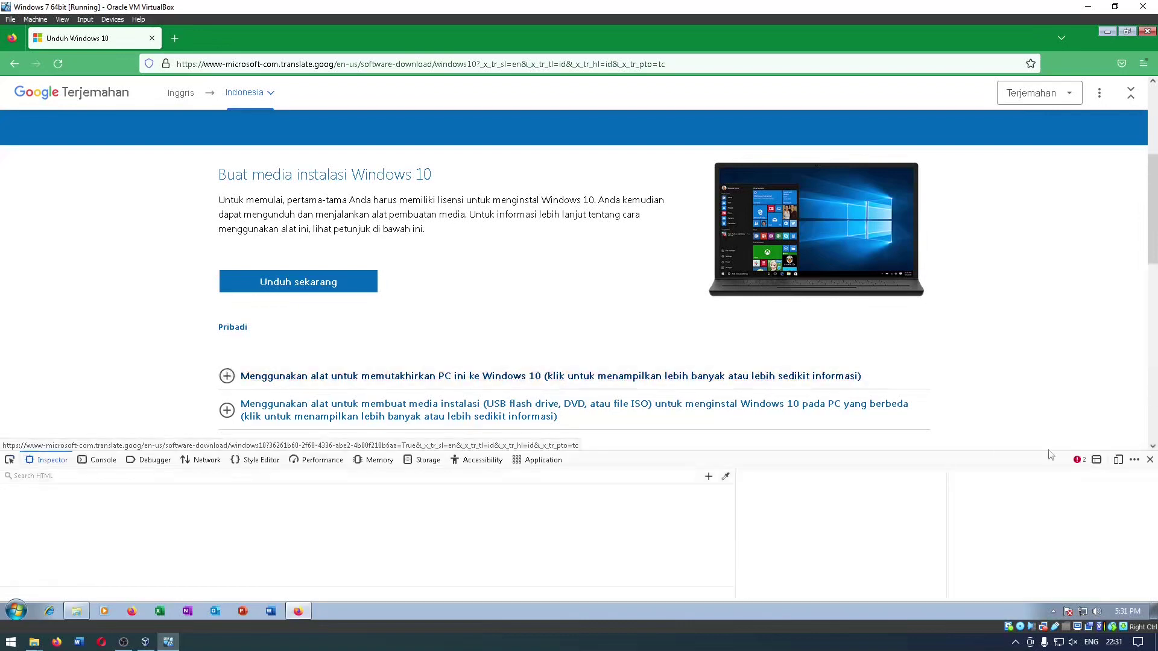
click(1117, 464)
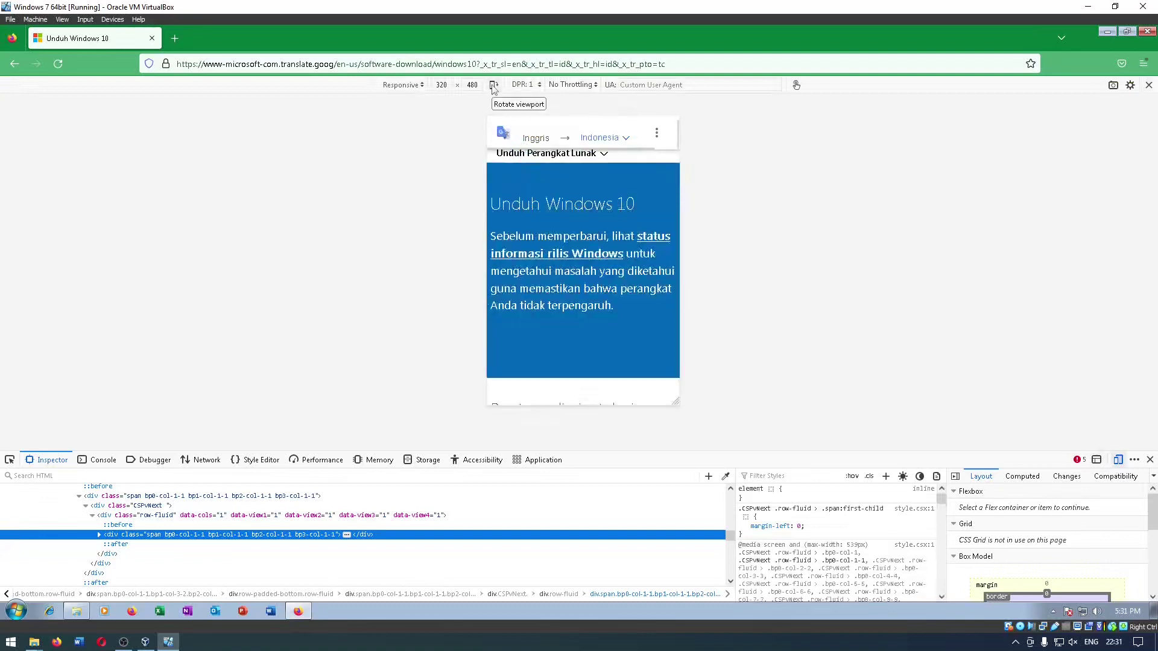
Step: Simulate the iPad iPadOS 14.7.1 device and reload the download page
click(415, 86)
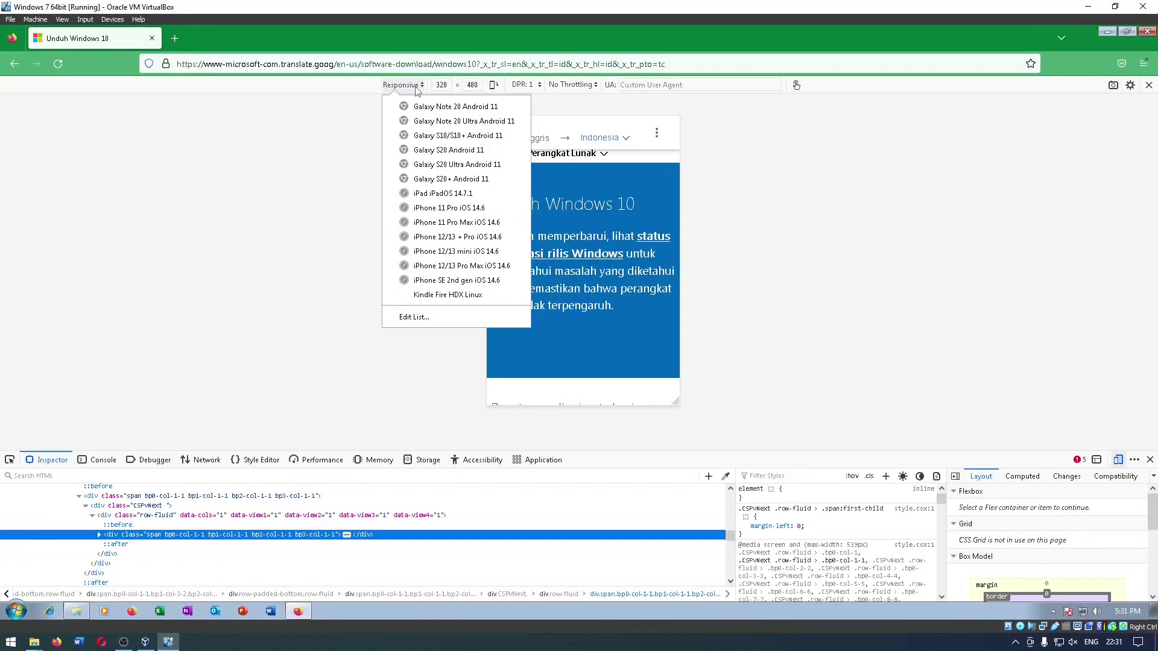
click(444, 193)
scroll(541, 312, down, 3)
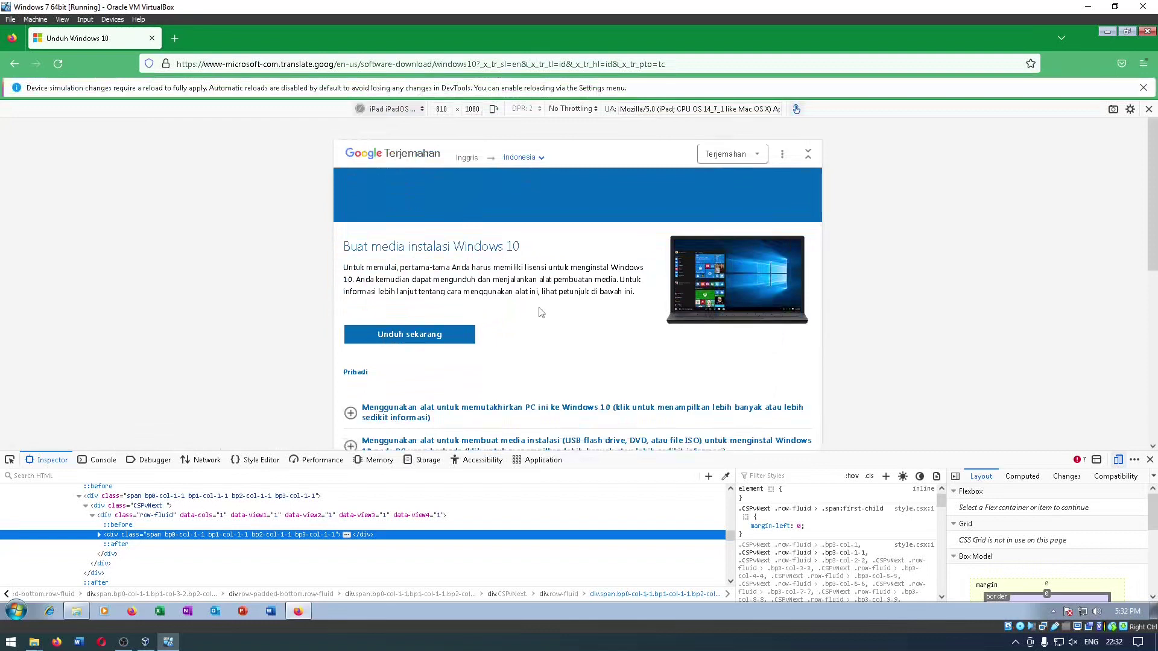
right_click(541, 312)
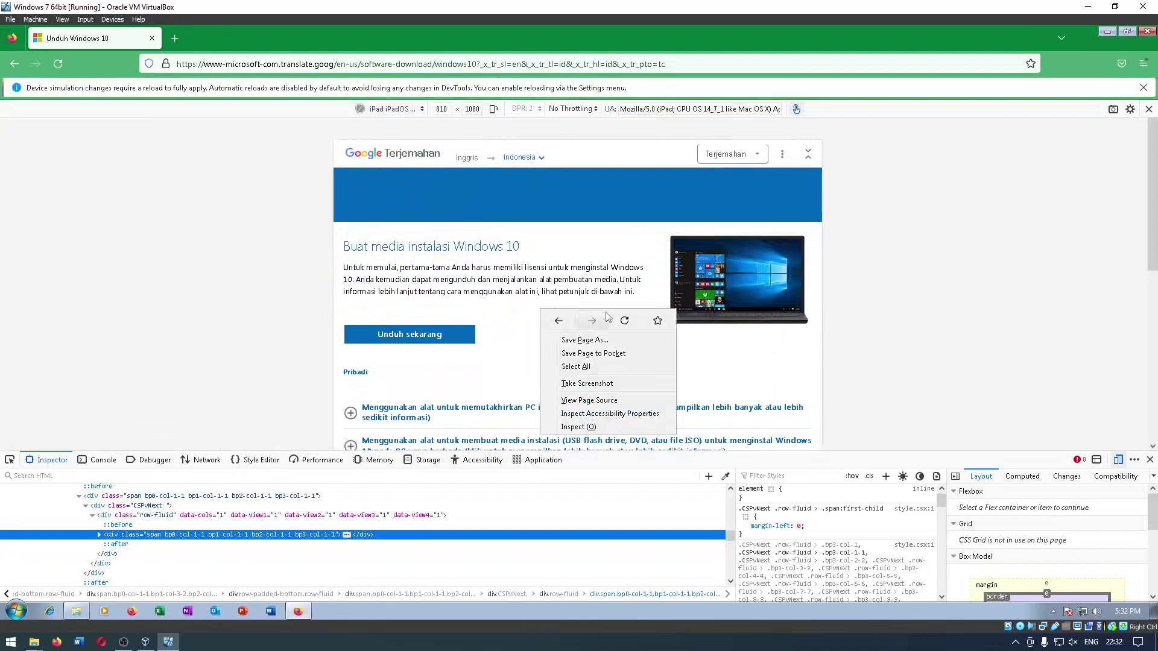
click(623, 320)
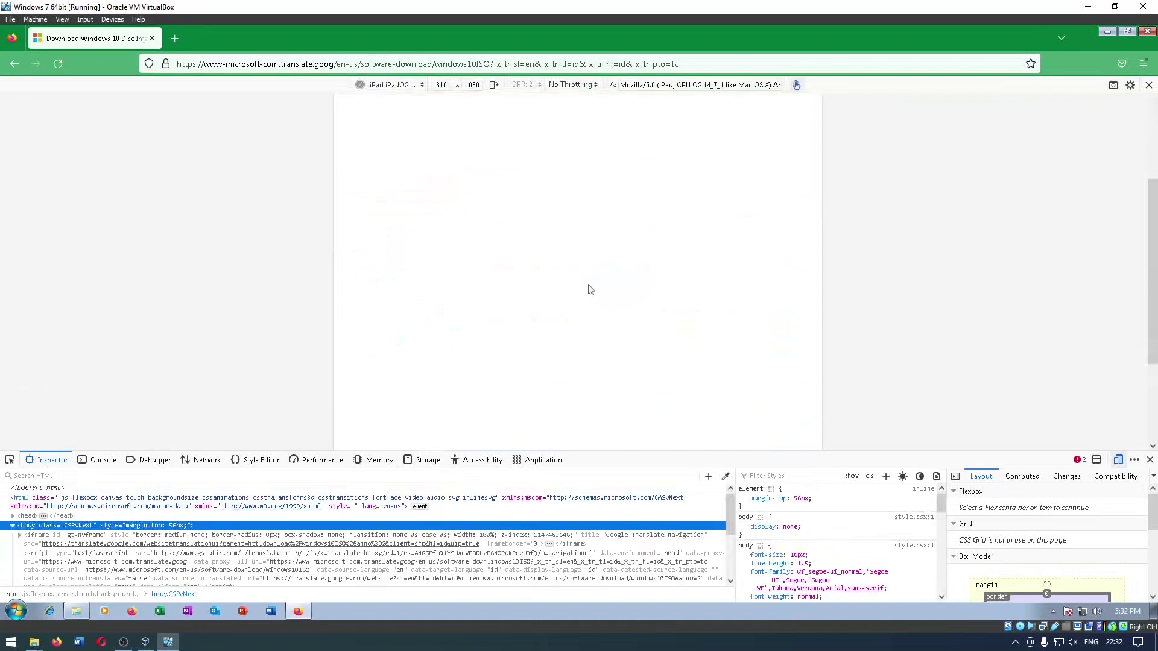
Step: Select the Windows 10 (multi-edition ISO) edition and confirm the choice
scroll(587, 284, down, 4)
scroll(550, 246, down, 2)
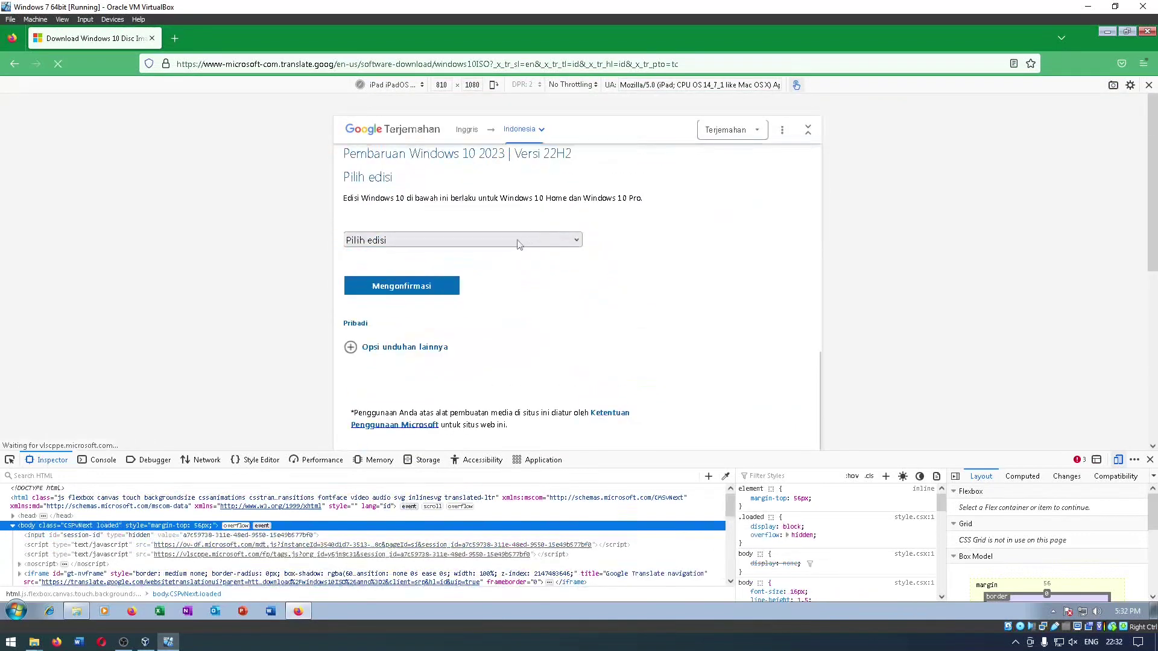
right_click(517, 243)
click(482, 248)
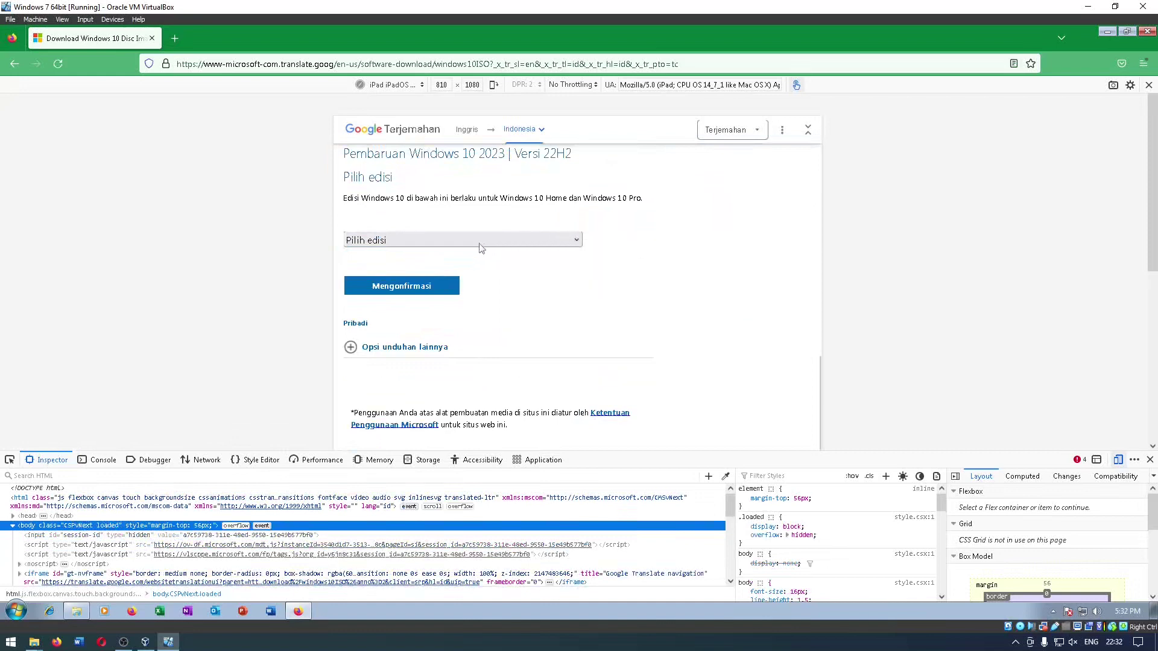
click(481, 247)
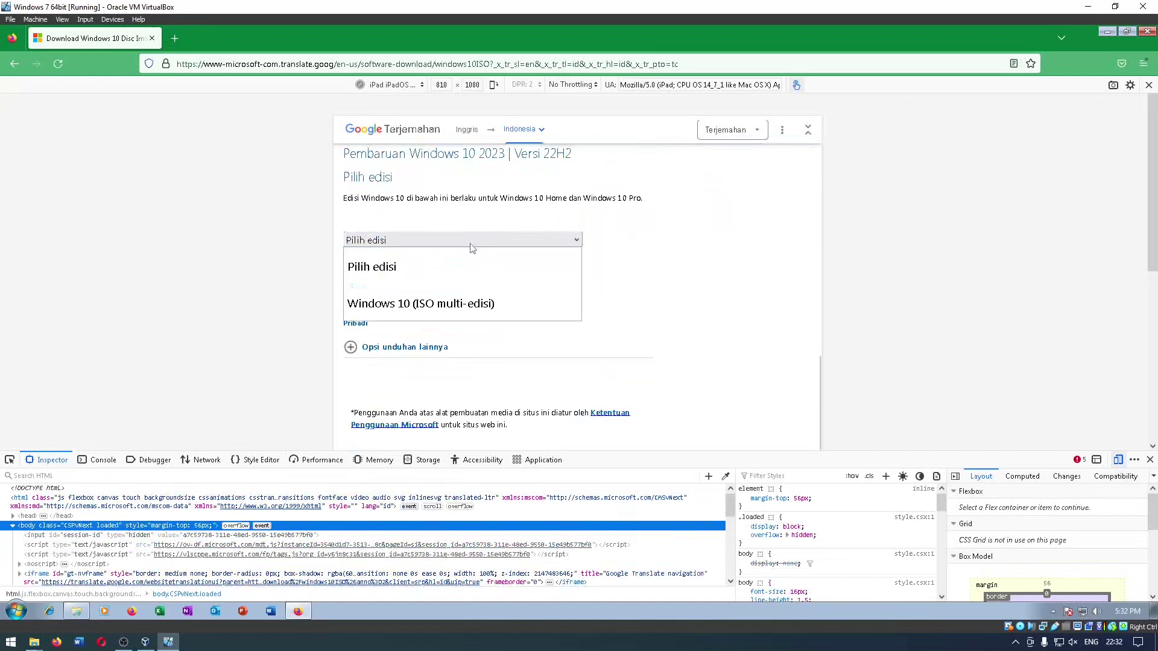
click(422, 310)
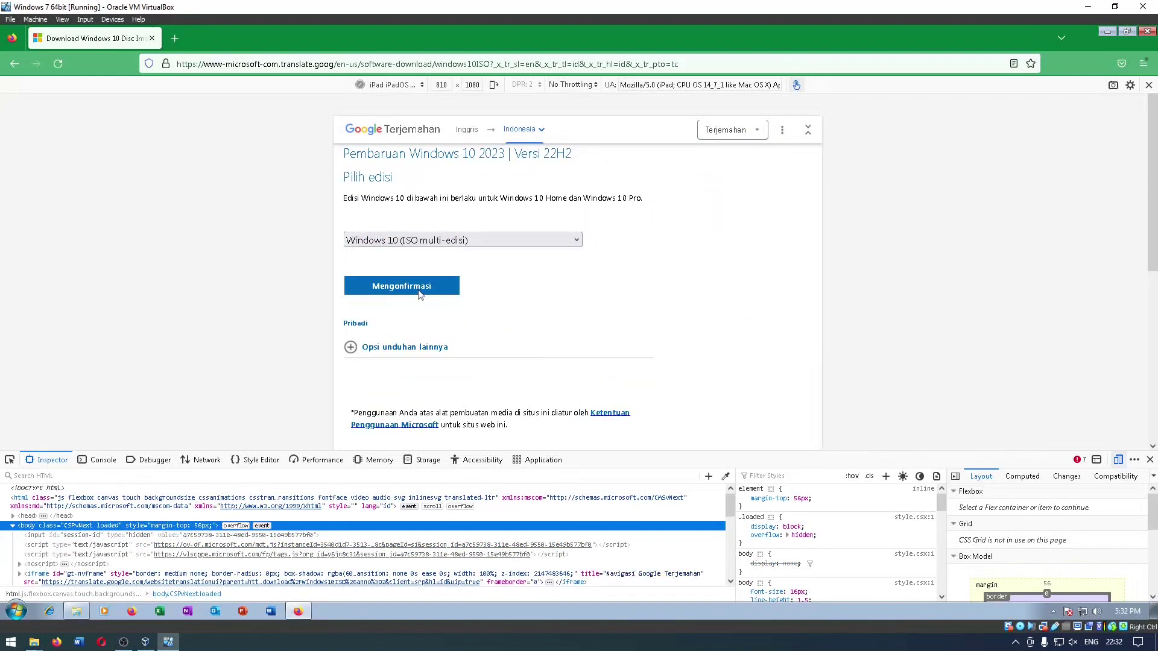
click(421, 292)
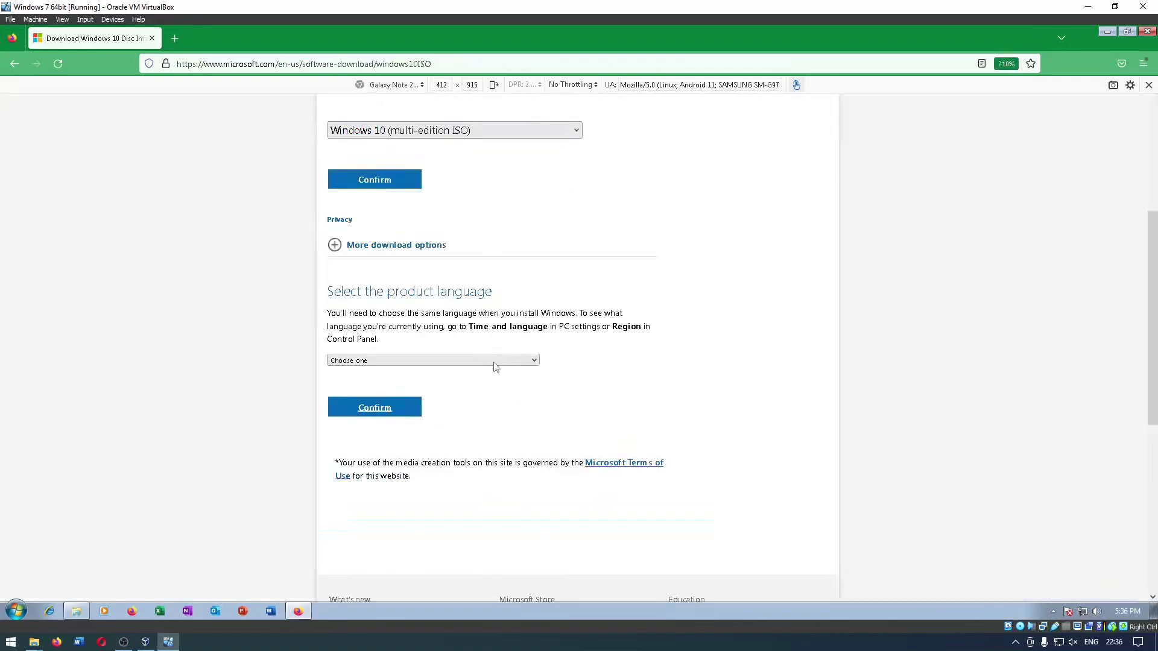
Step: Choose English International as the product language and confirm it
click(495, 362)
scroll(403, 242, down, 10)
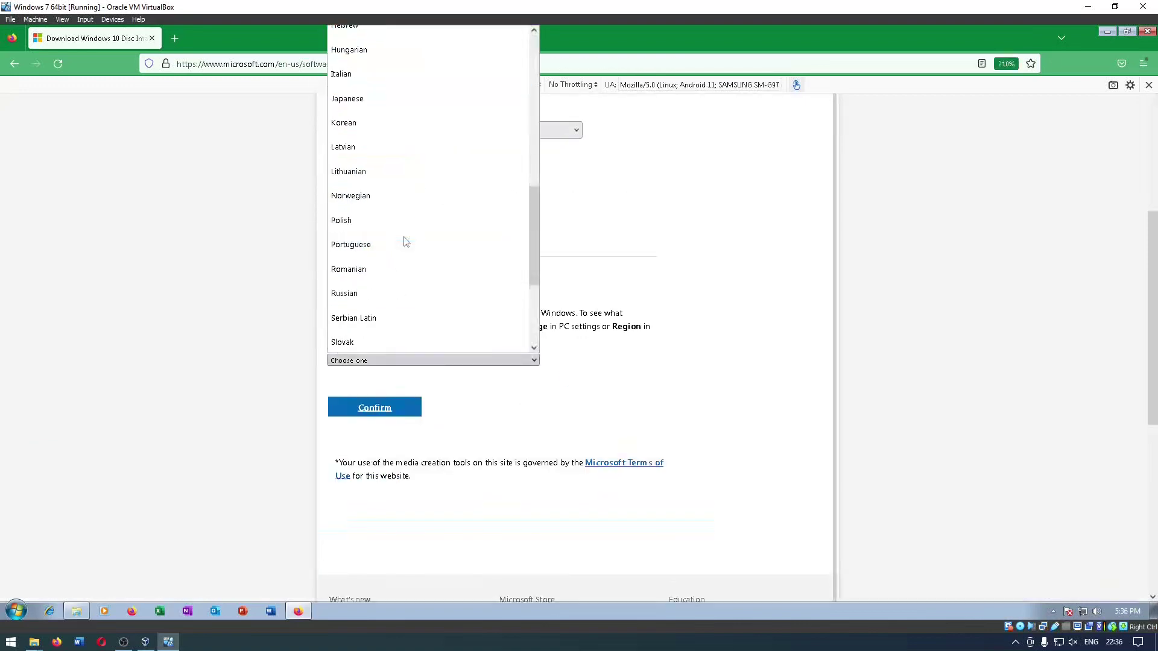
scroll(405, 241, up, 8)
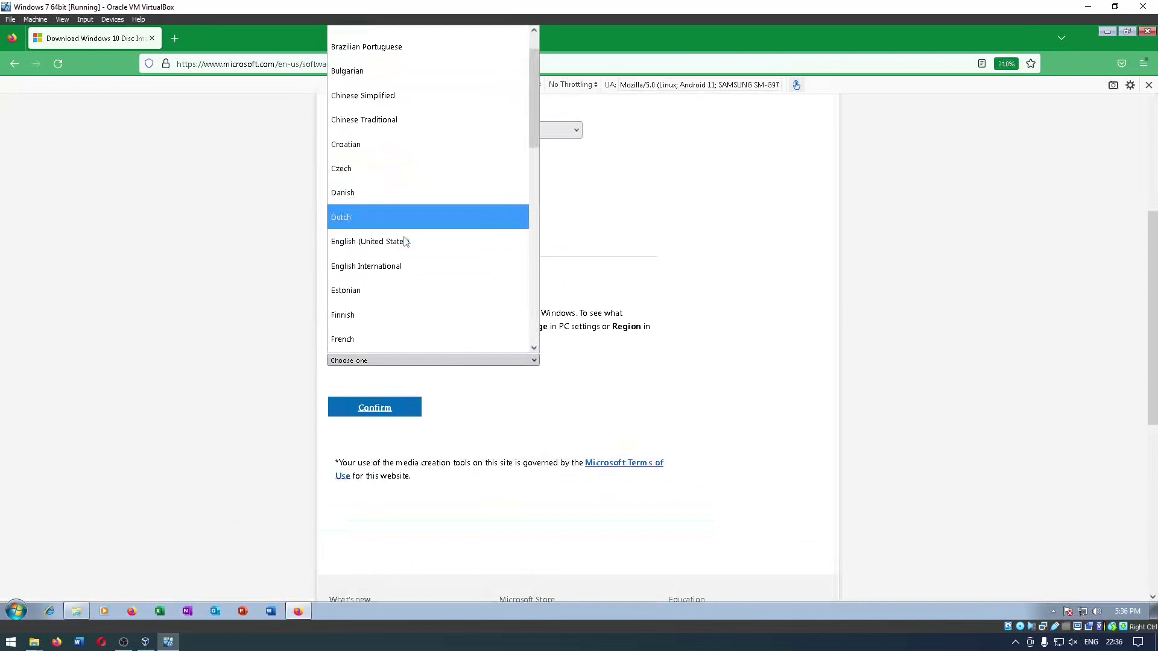
click(410, 275)
click(378, 409)
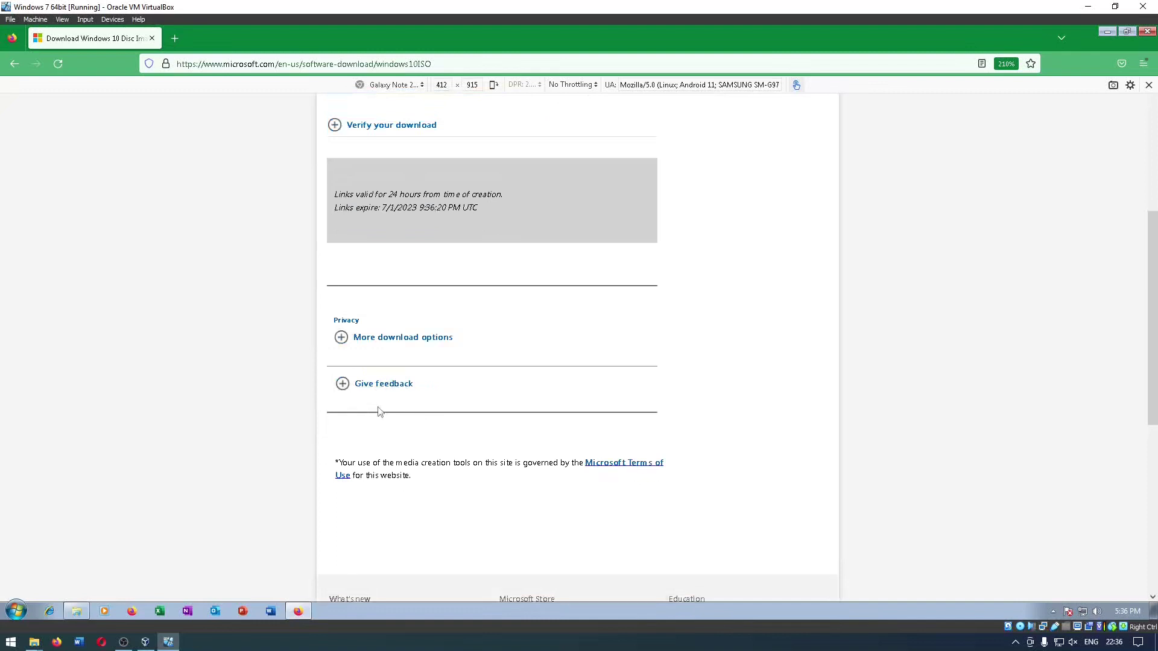
Step: Start the 64-bit ISO download, saving it in Downloads as Win10_22H2_EnglishInternational_x64v1, and cancel the transfer
scroll(380, 412, up, 2)
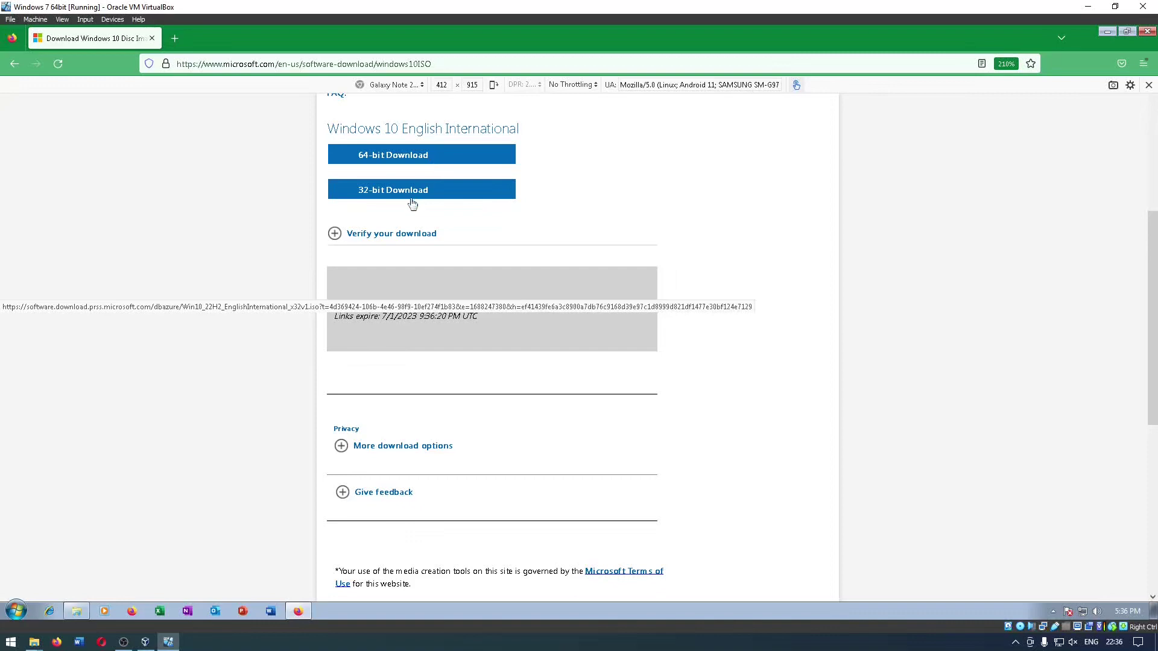
click(424, 156)
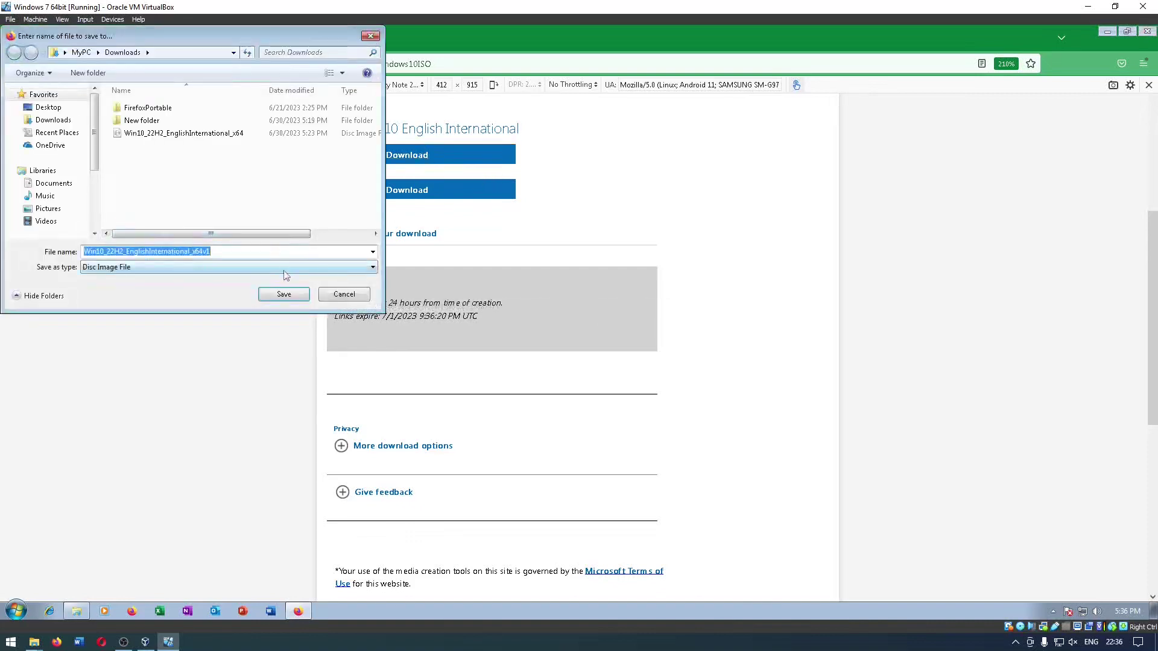
click(280, 294)
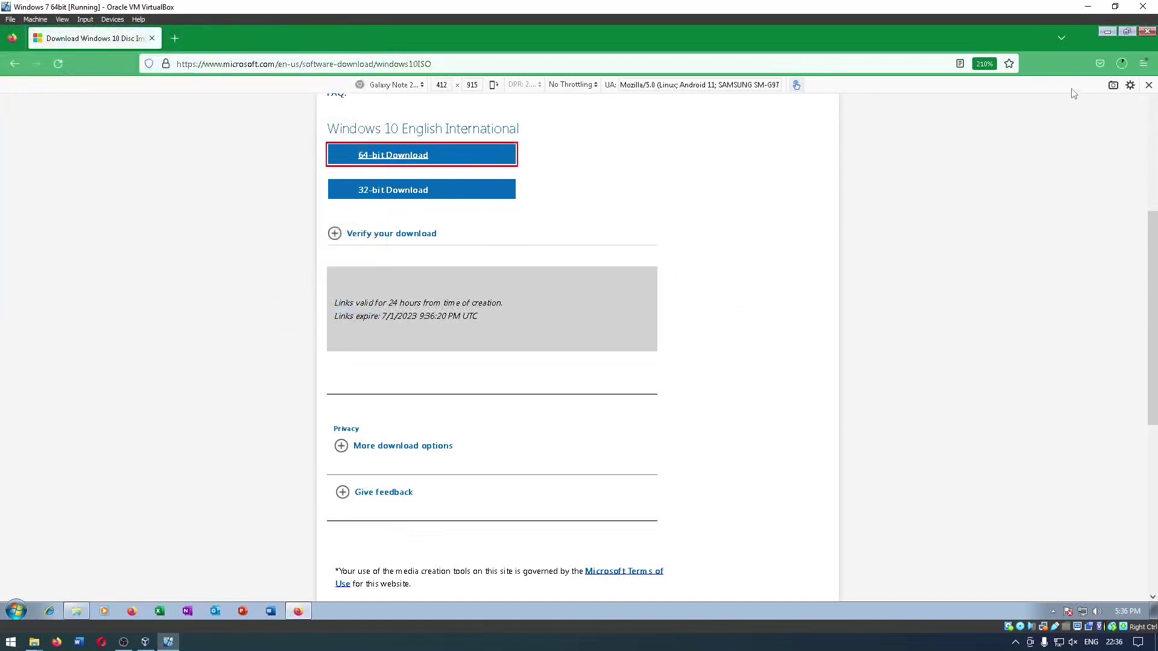
click(1121, 64)
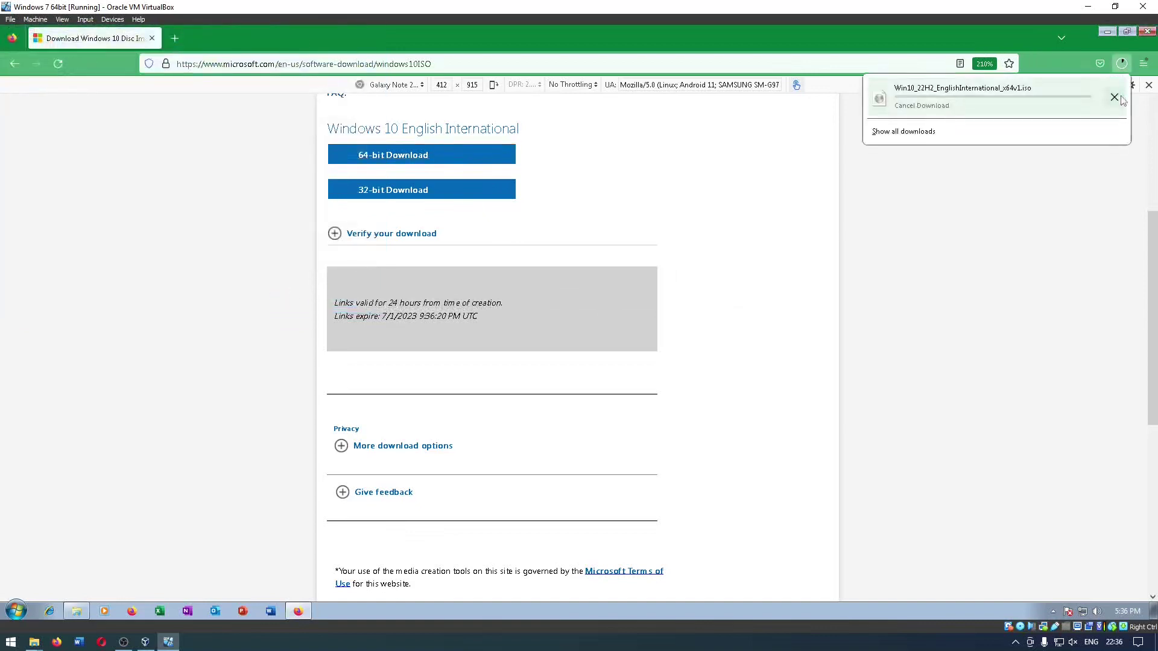
click(1114, 97)
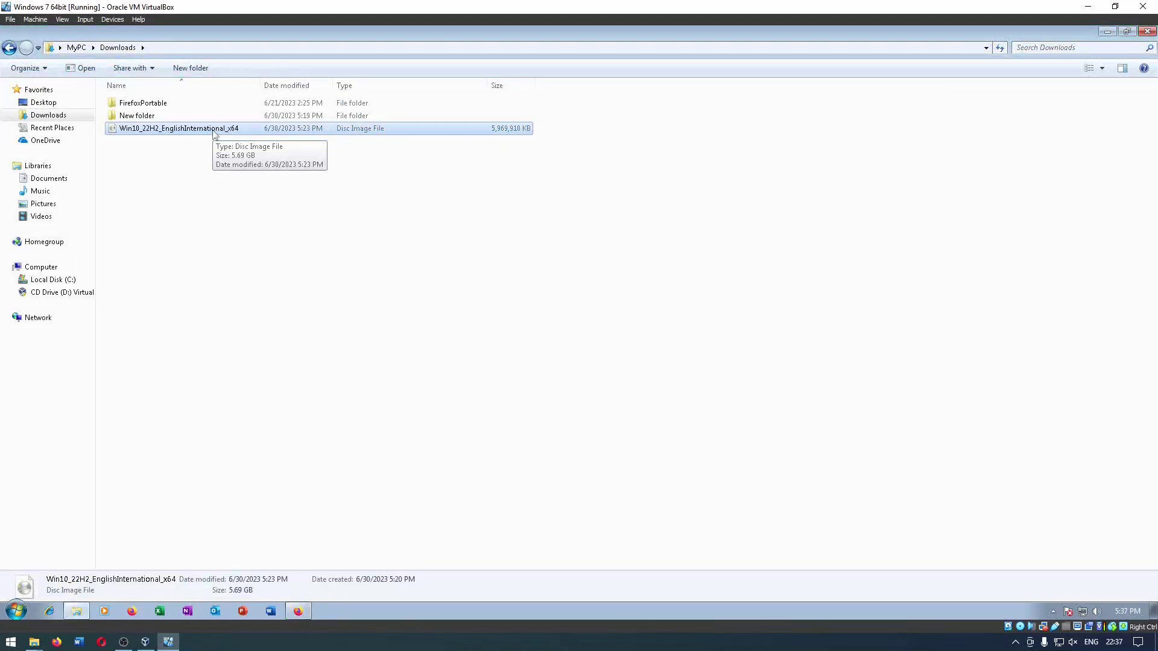
Step: Try to open the Win10_22H2_EnglishInternational_x64 disc image in the Downloads folder, and dismiss the program selection
right_click(214, 134)
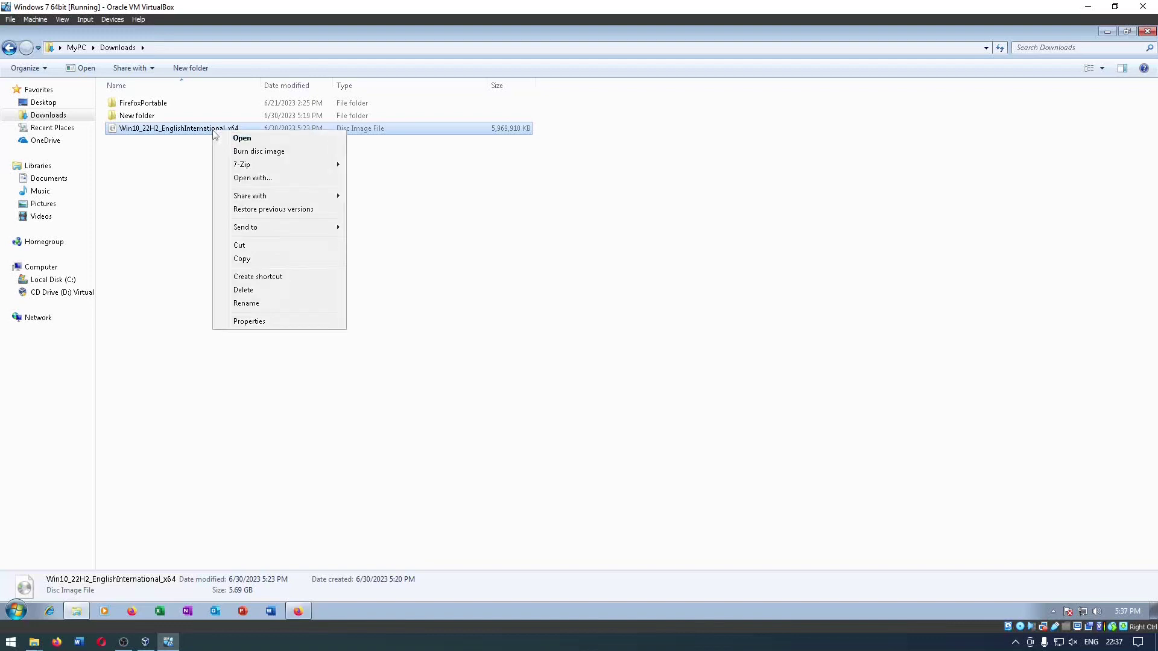
click(236, 140)
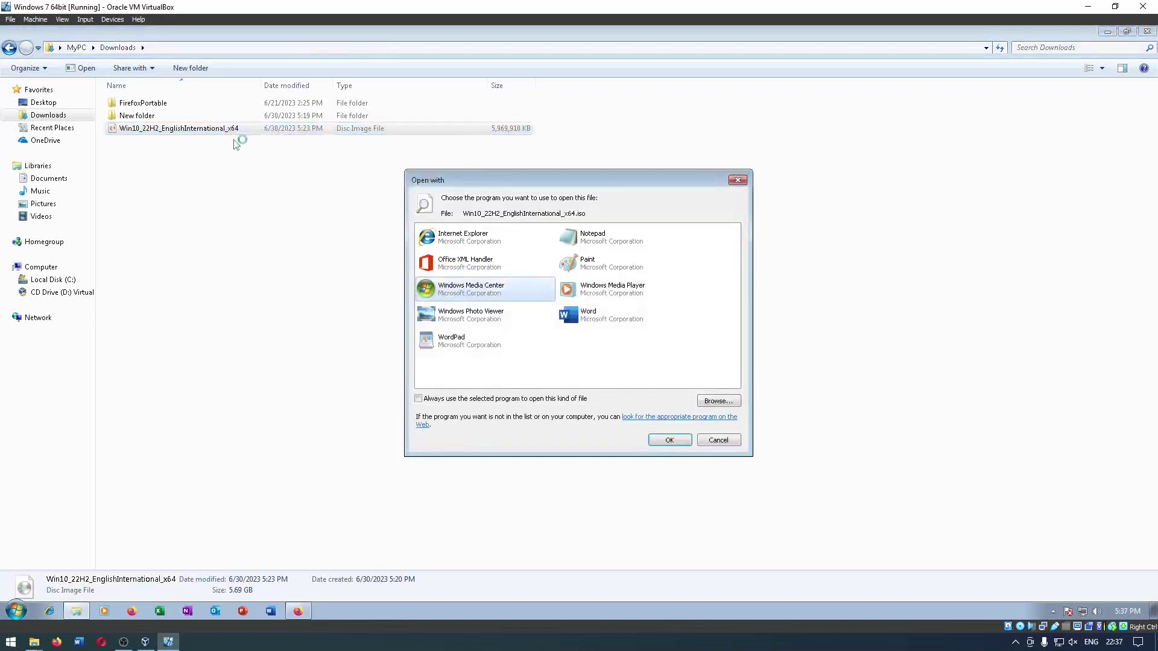
click(718, 440)
click(250, 277)
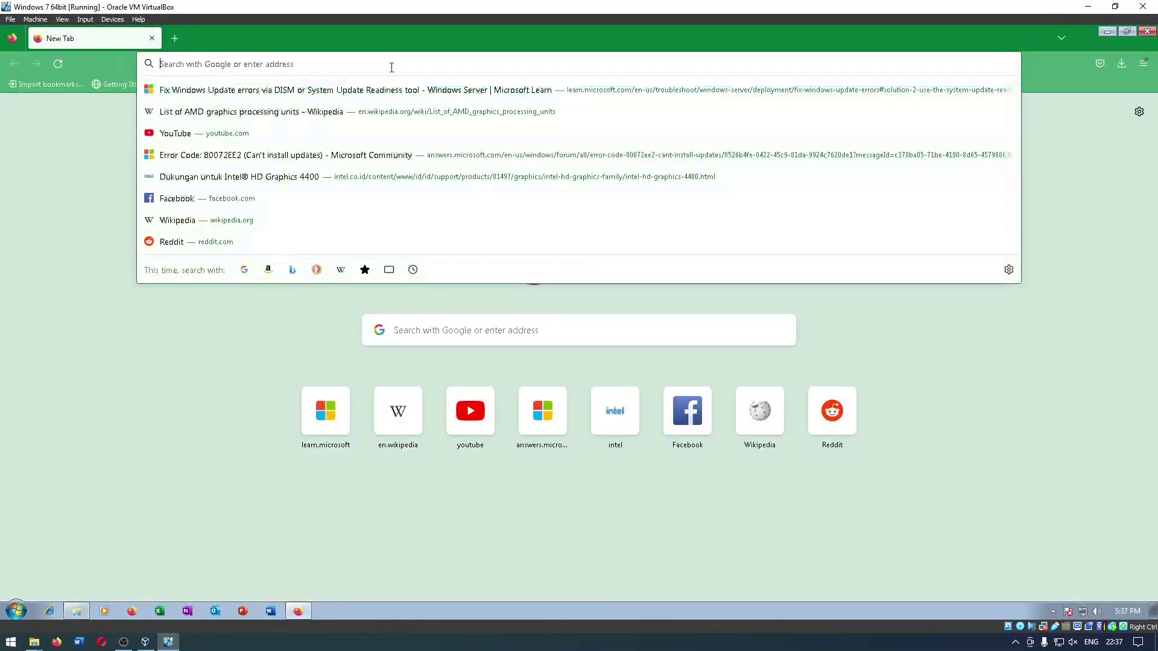
Step: Search the web for "wincdemu portable" and open the Portable Version Download page on the sysprogs.org site
click(391, 66)
text(windc)
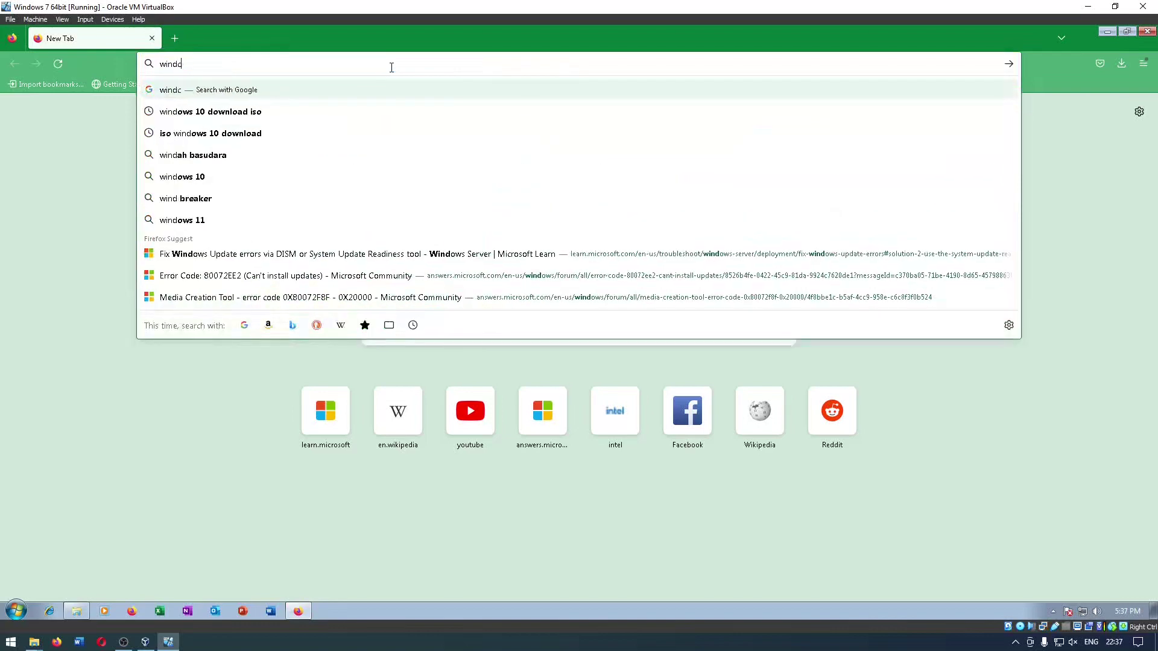
text(mu)
key(Down)
key(Return)
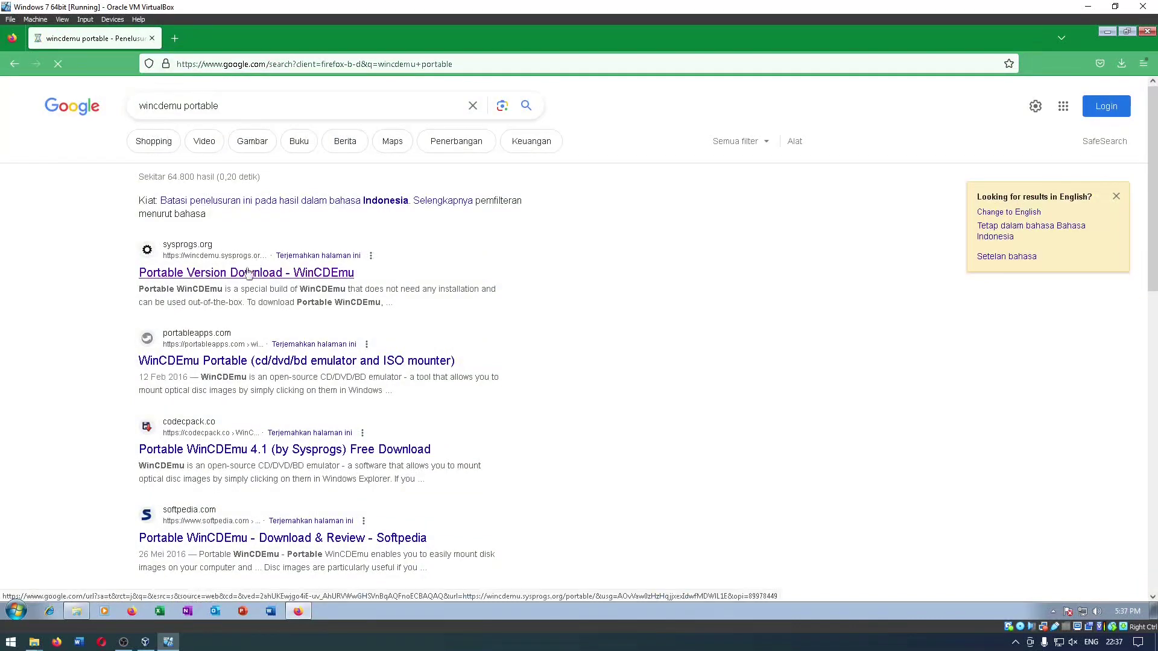
click(249, 272)
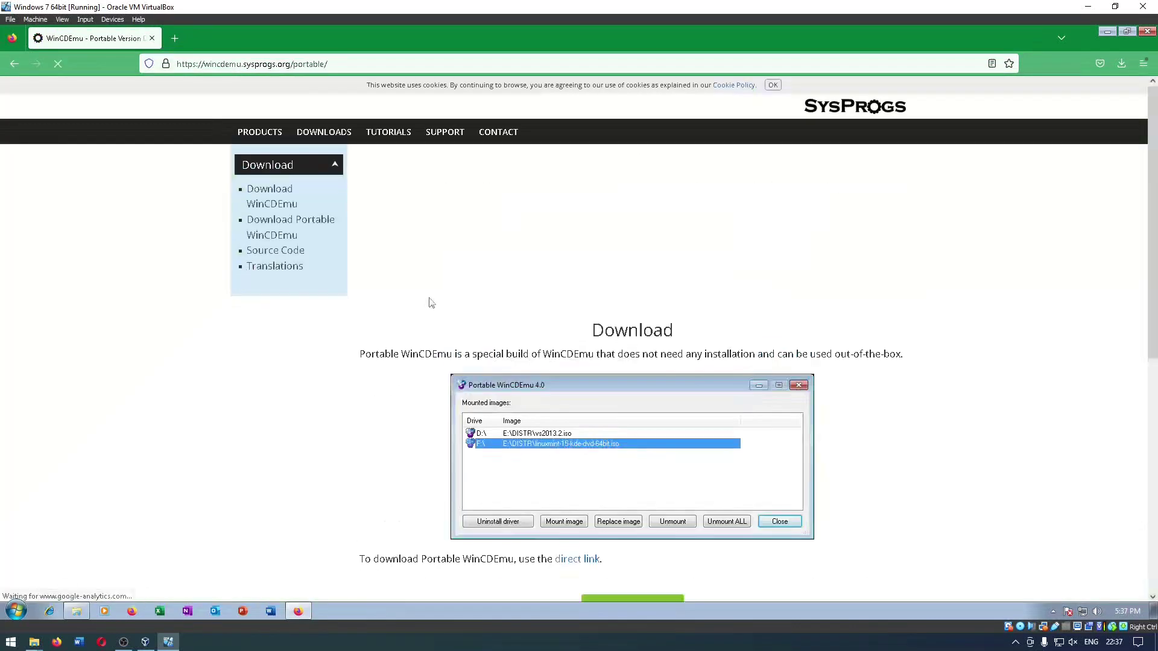
Step: Download PortableWinCDEmu-4.0 into the Downloads folder and close the browser
scroll(431, 302, down, 5)
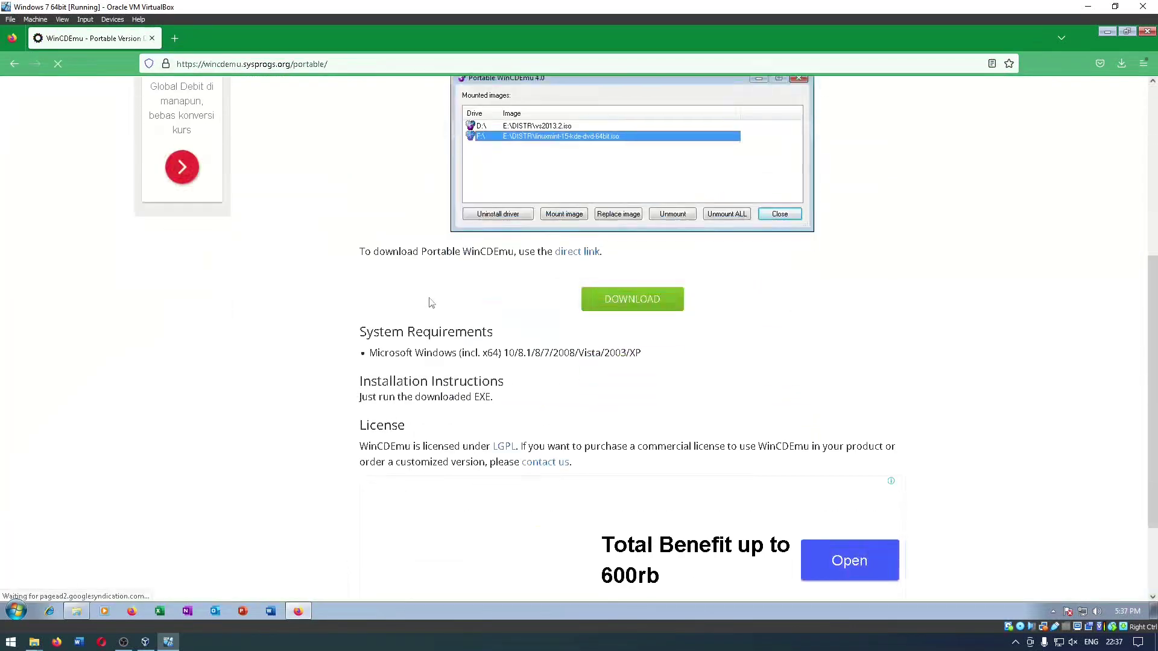
click(631, 298)
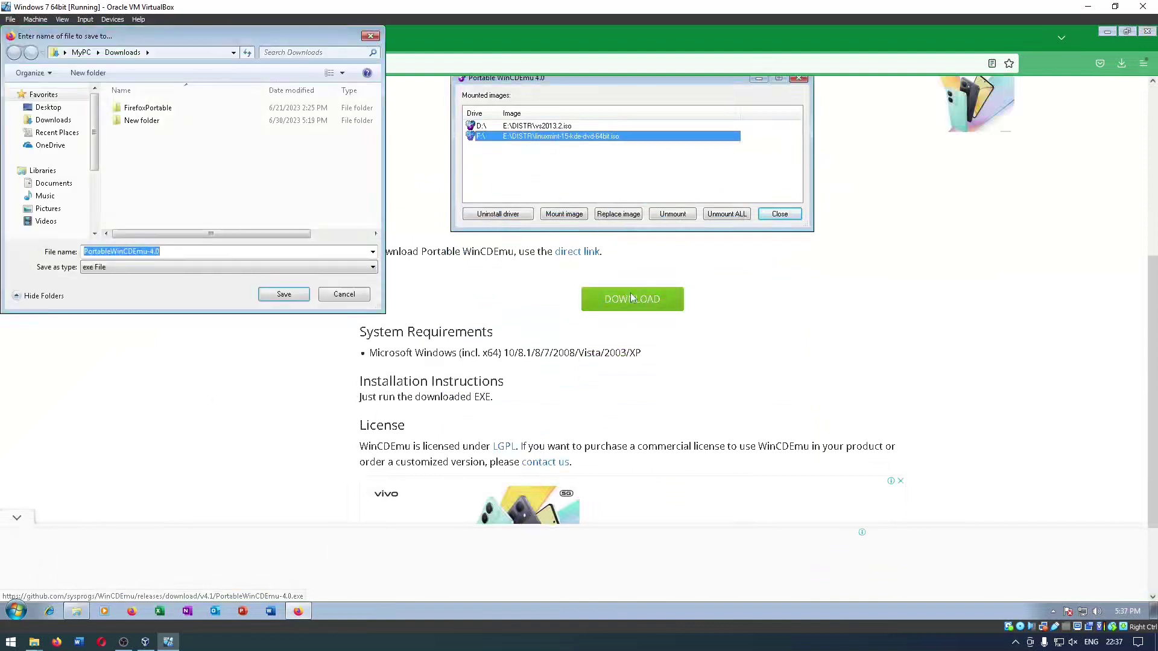
click(277, 300)
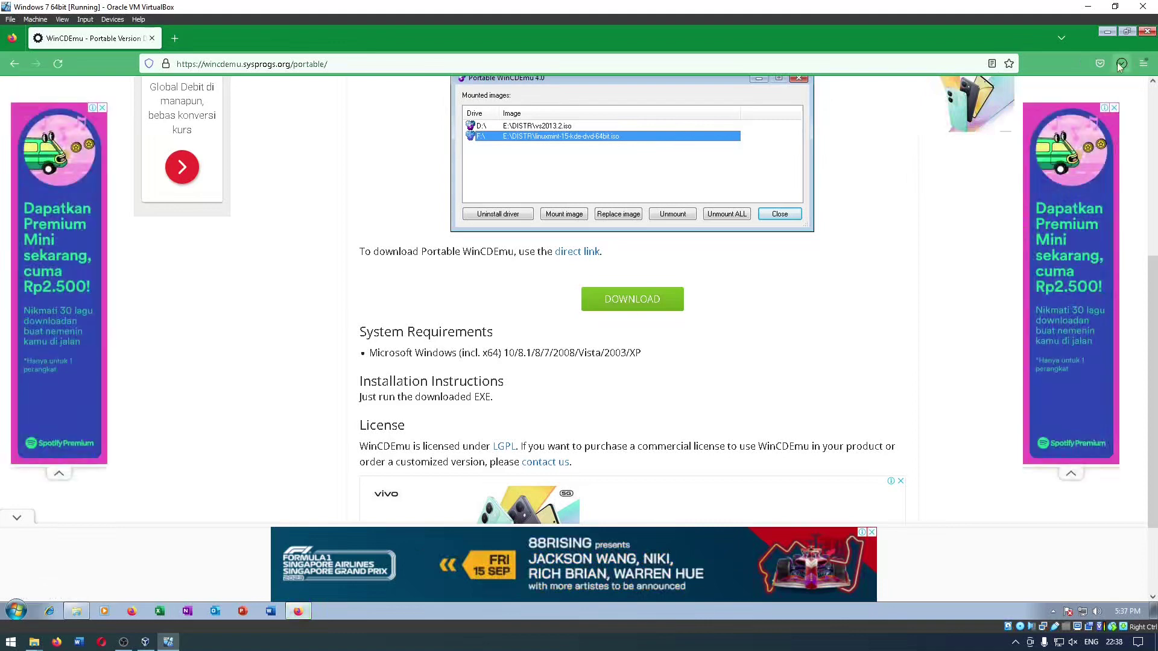
click(1147, 32)
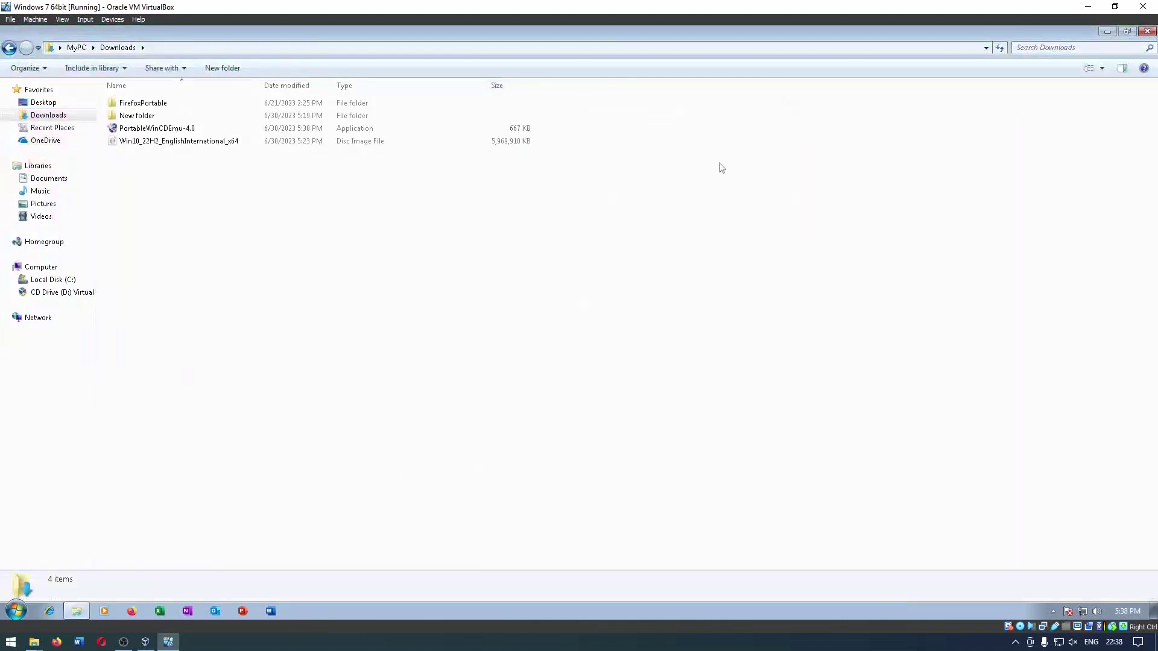
Step: Run PortableWinCDEmu-4.0 from the Downloads folder with permission to make changes, and agree to install its virtual drive driver
click(189, 133)
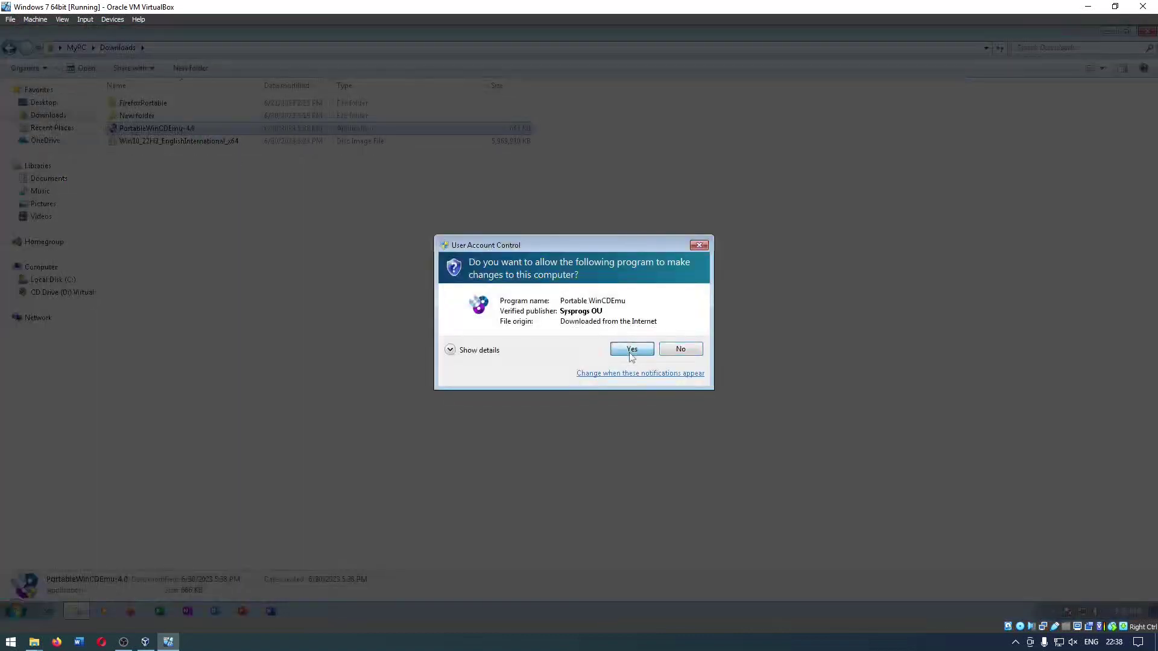
click(631, 354)
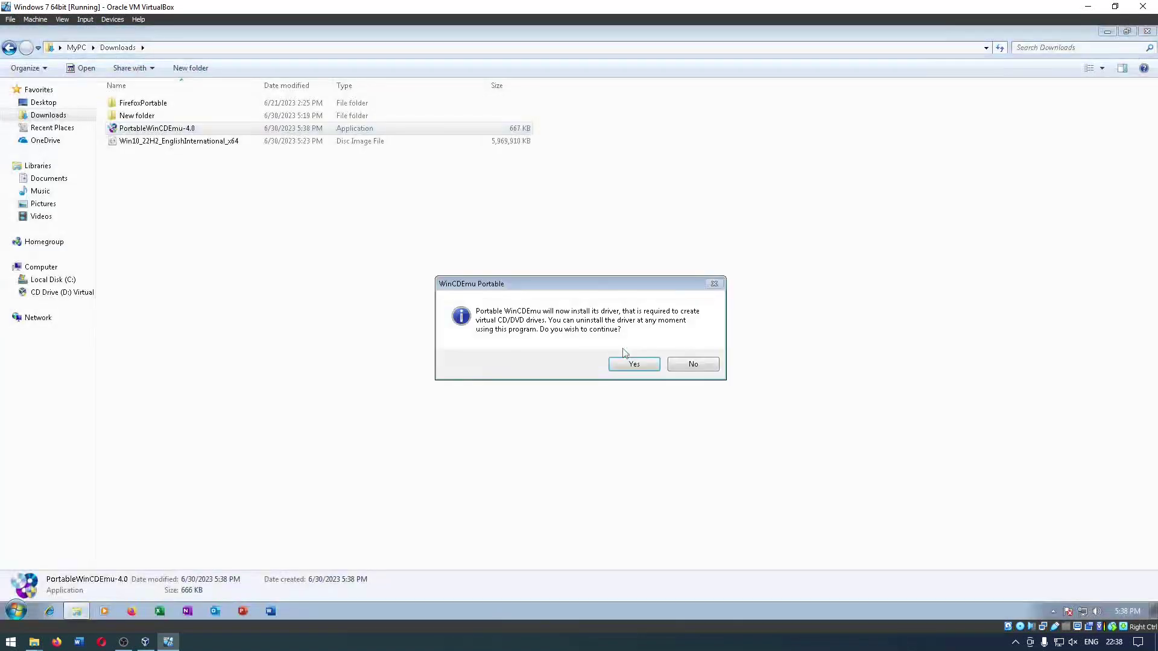
click(624, 367)
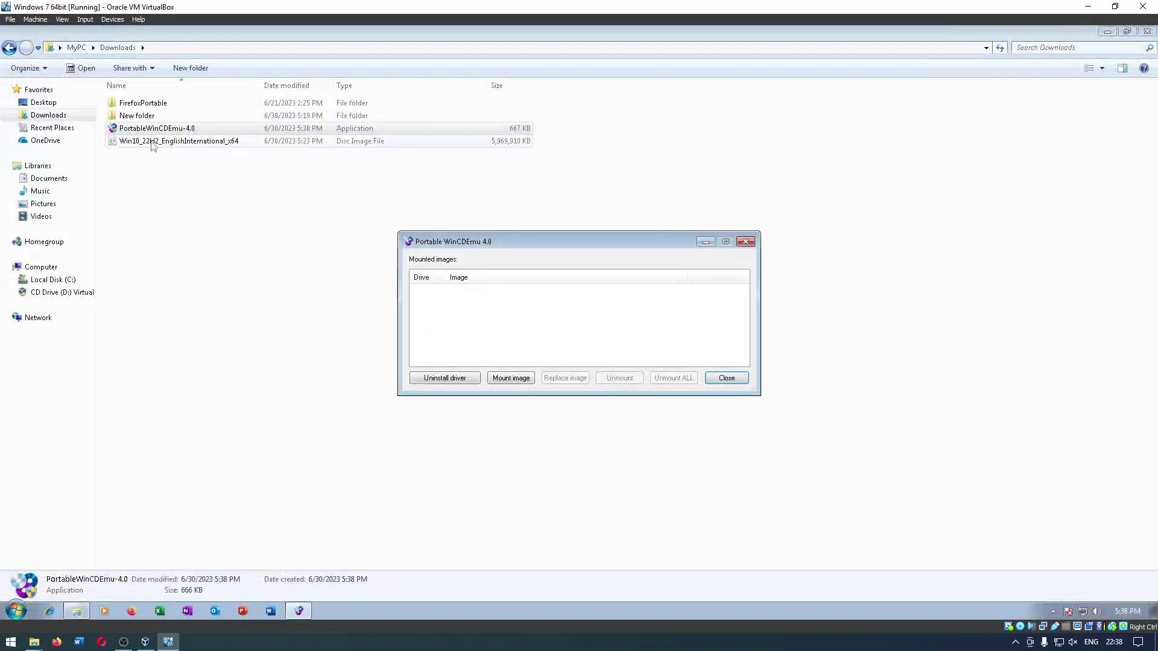
Step: Mount the Win10_22H2_EnglishInternational_x64 disc image in Portable WinCDEmu, view the files on CD Drive (E:), and return to Downloads
drag(152, 144, 504, 309)
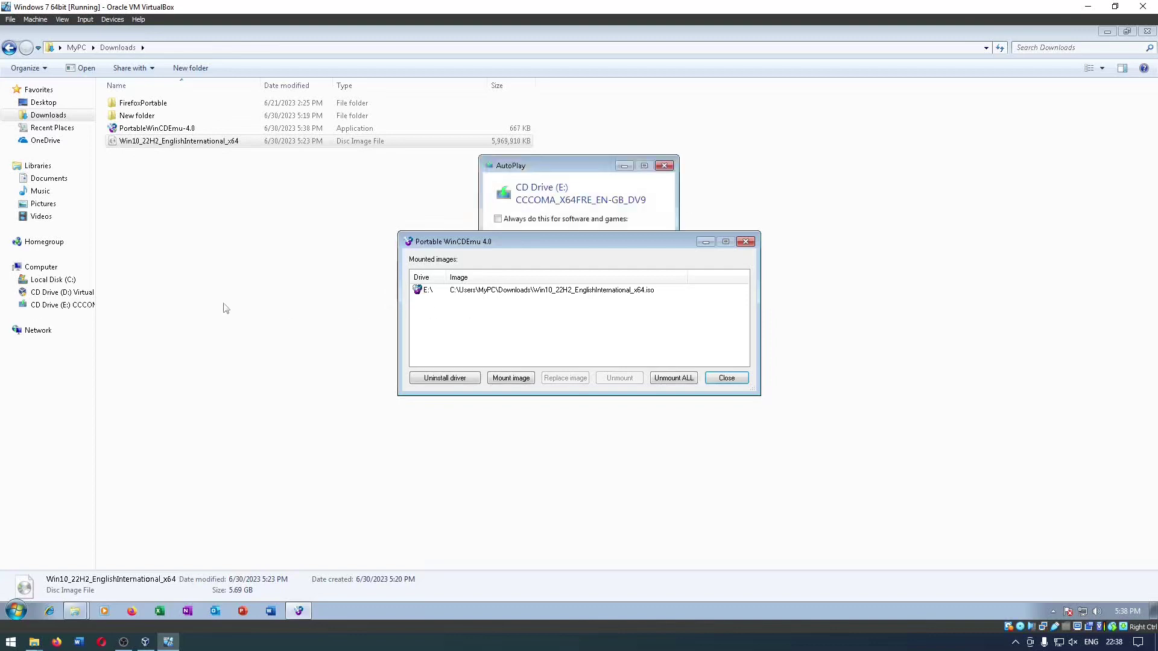
drag(579, 246, 512, 365)
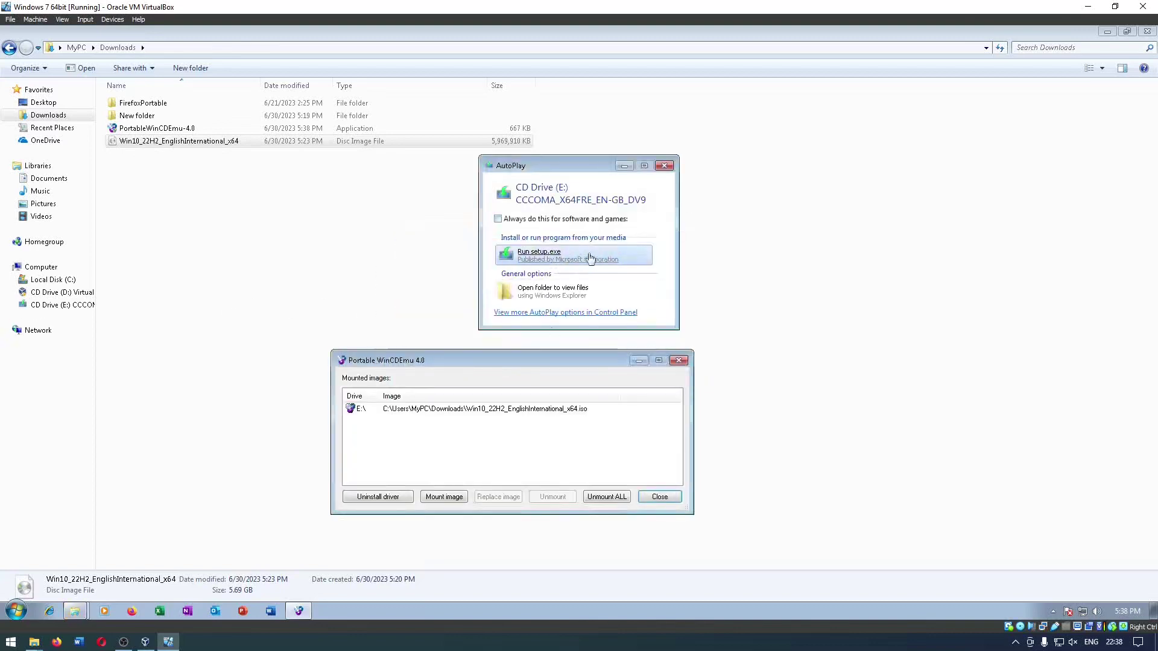
click(61, 305)
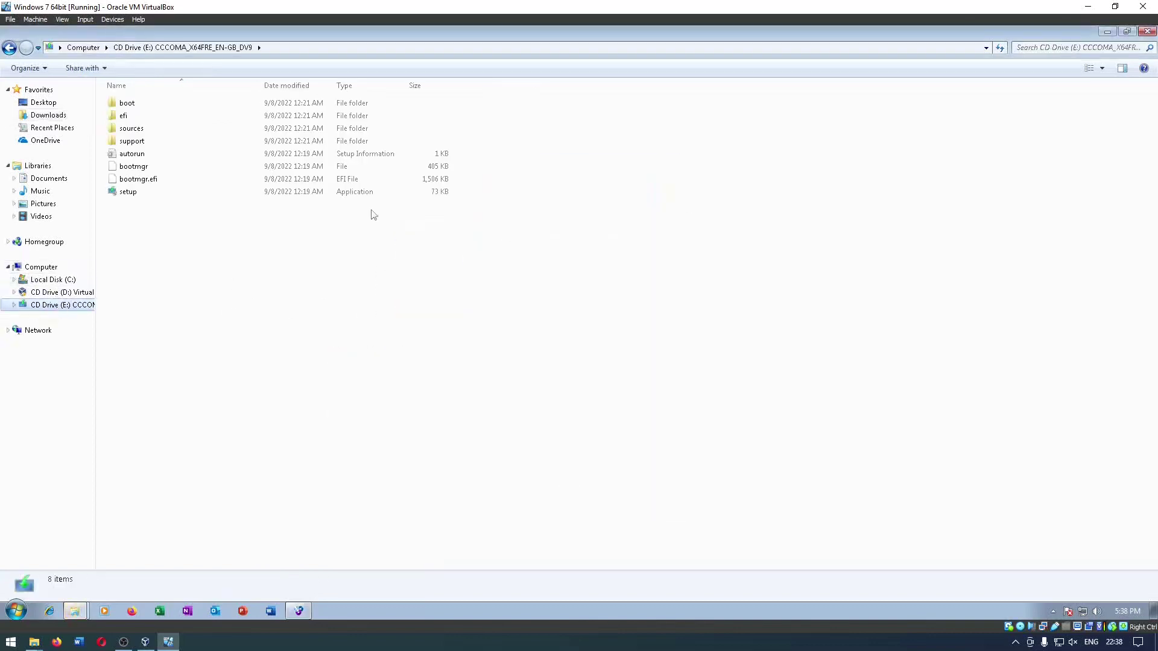
click(9, 48)
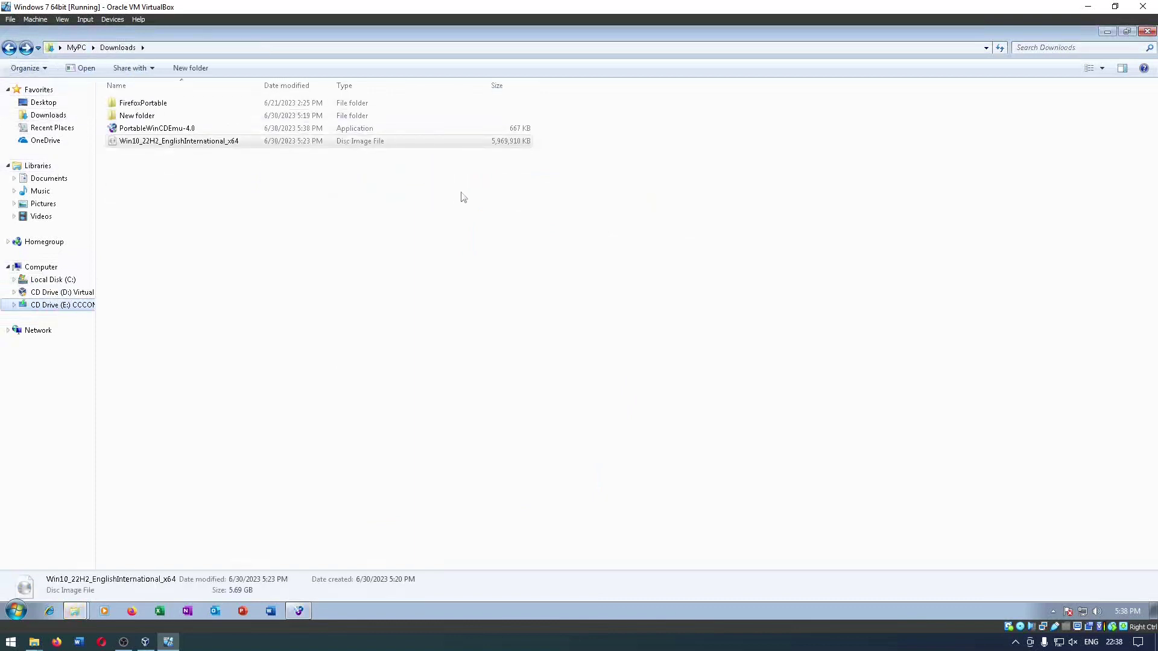
Step: Run setup.exe from the AutoPlay options of CD Drive (E:), allow it to make changes, and bring up the Windows 10 Setup window
click(296, 612)
click(75, 611)
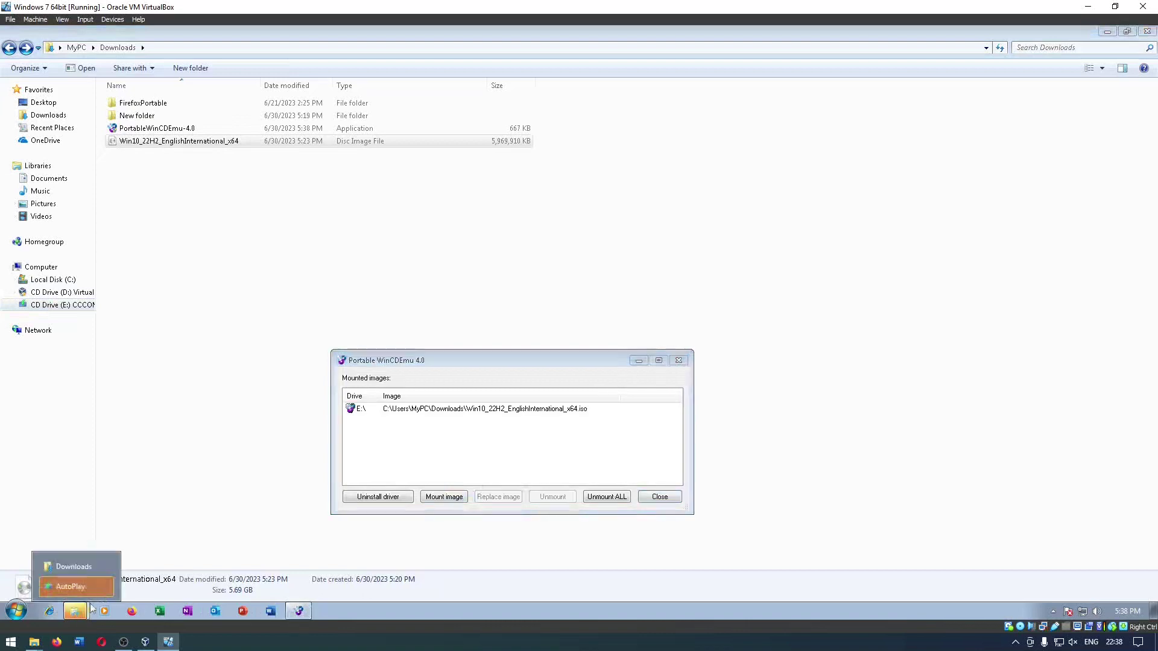
click(72, 586)
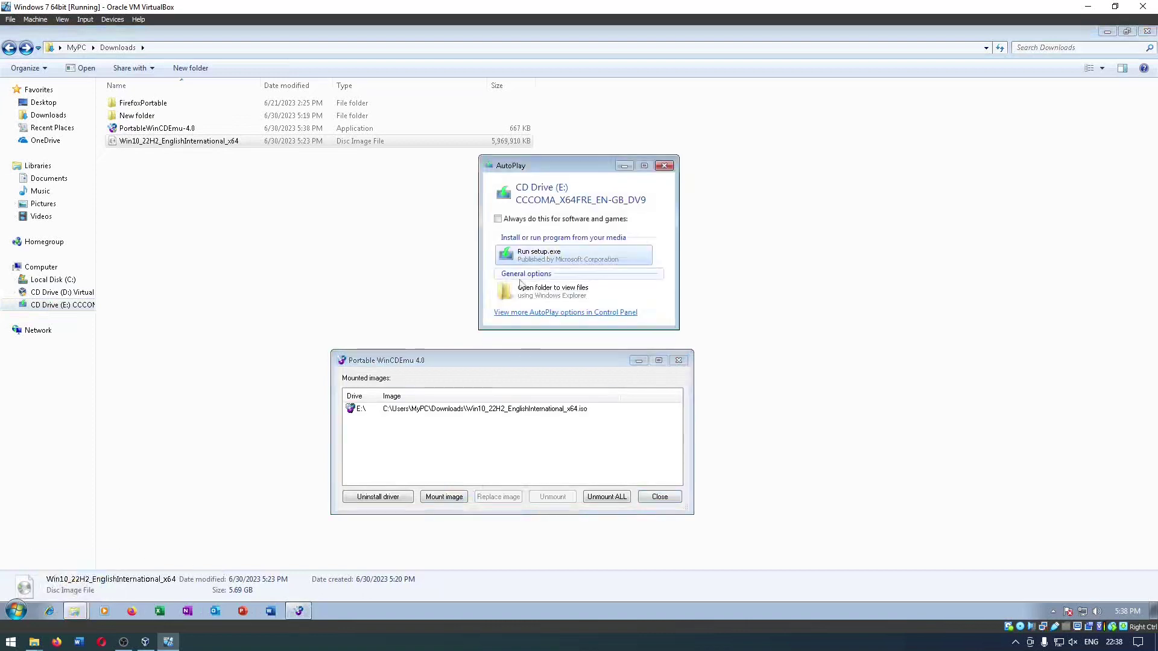
click(549, 253)
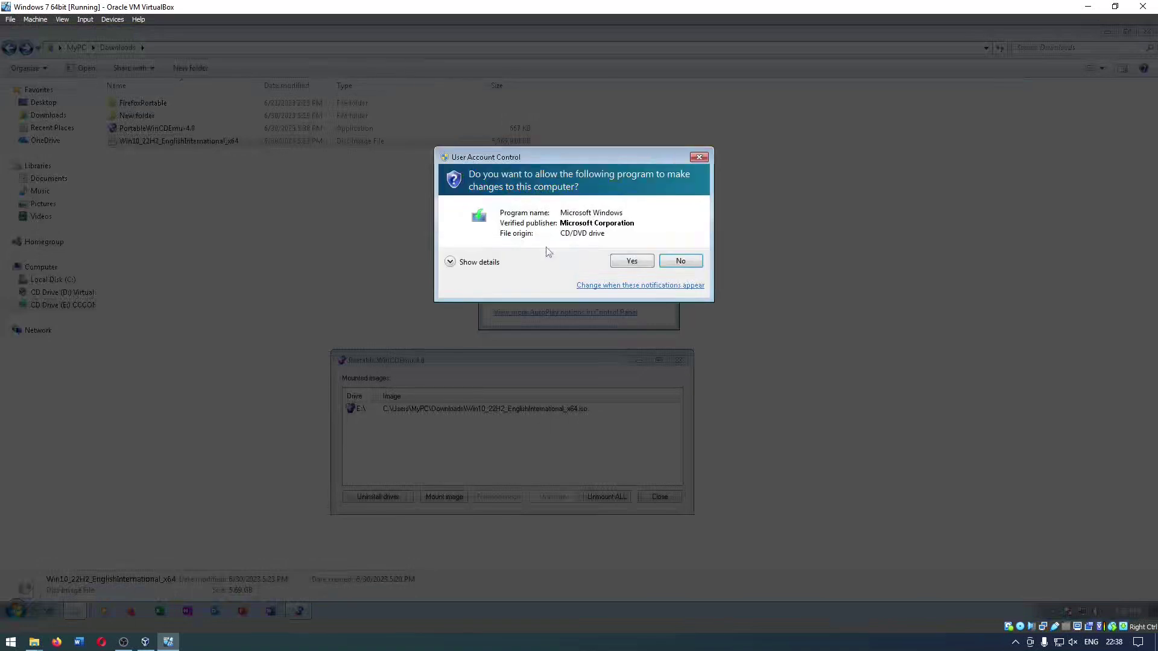
click(644, 264)
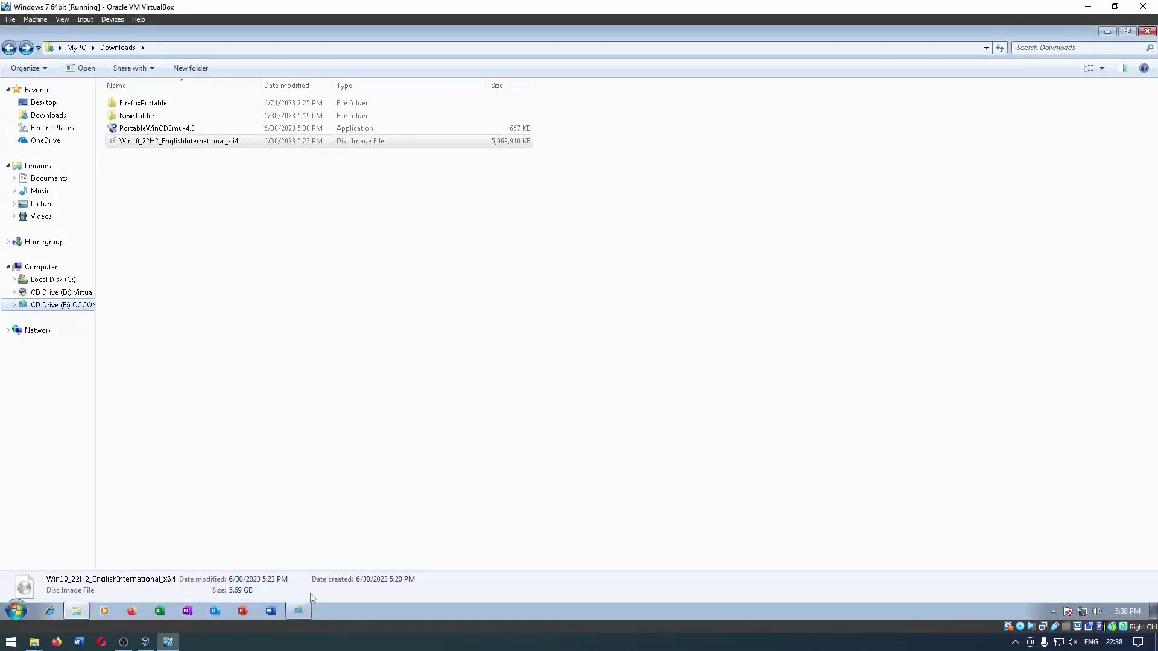
click(300, 609)
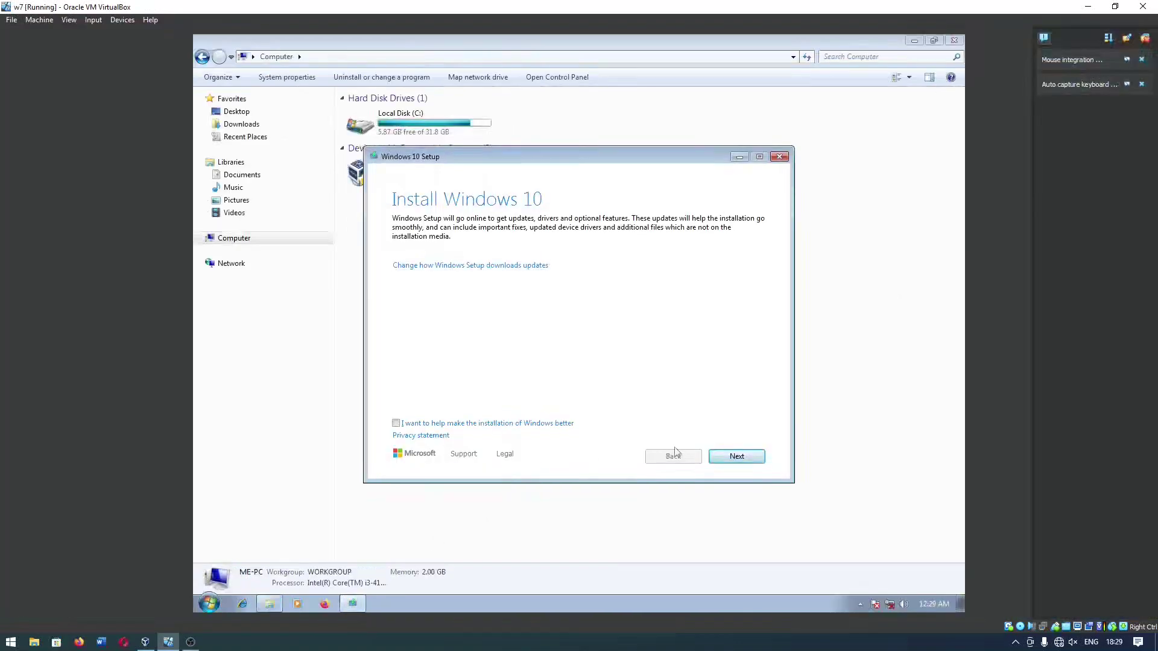
Step: Advance Windows 10 Setup by accepting the licence terms and acknowledging the display language change
click(738, 457)
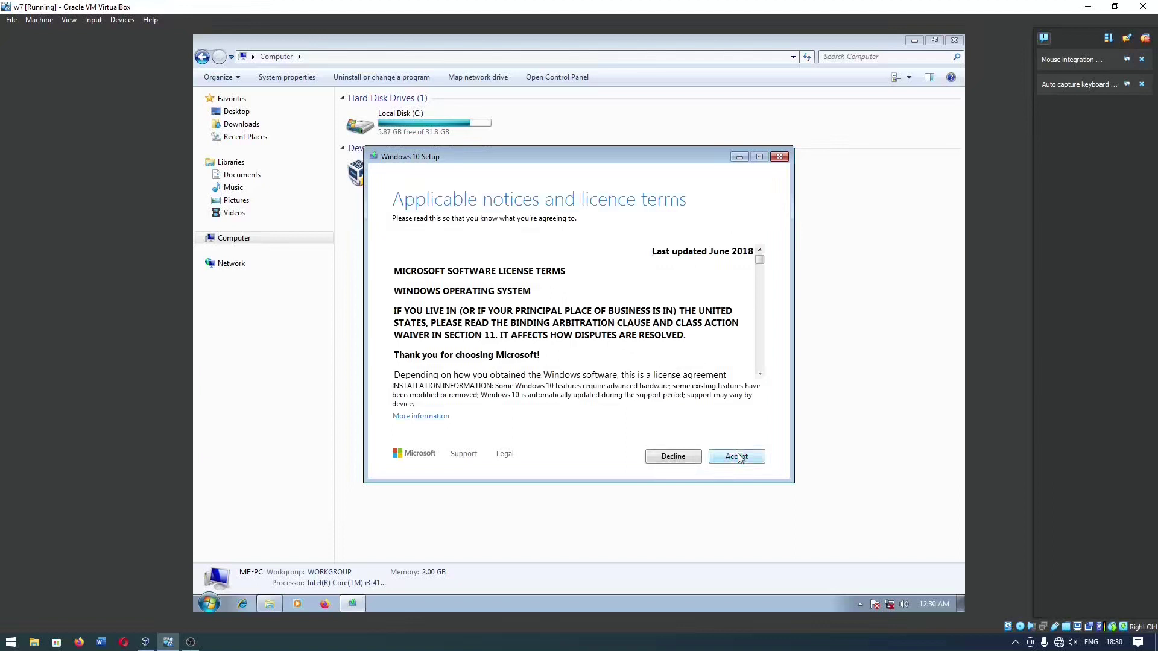
click(737, 456)
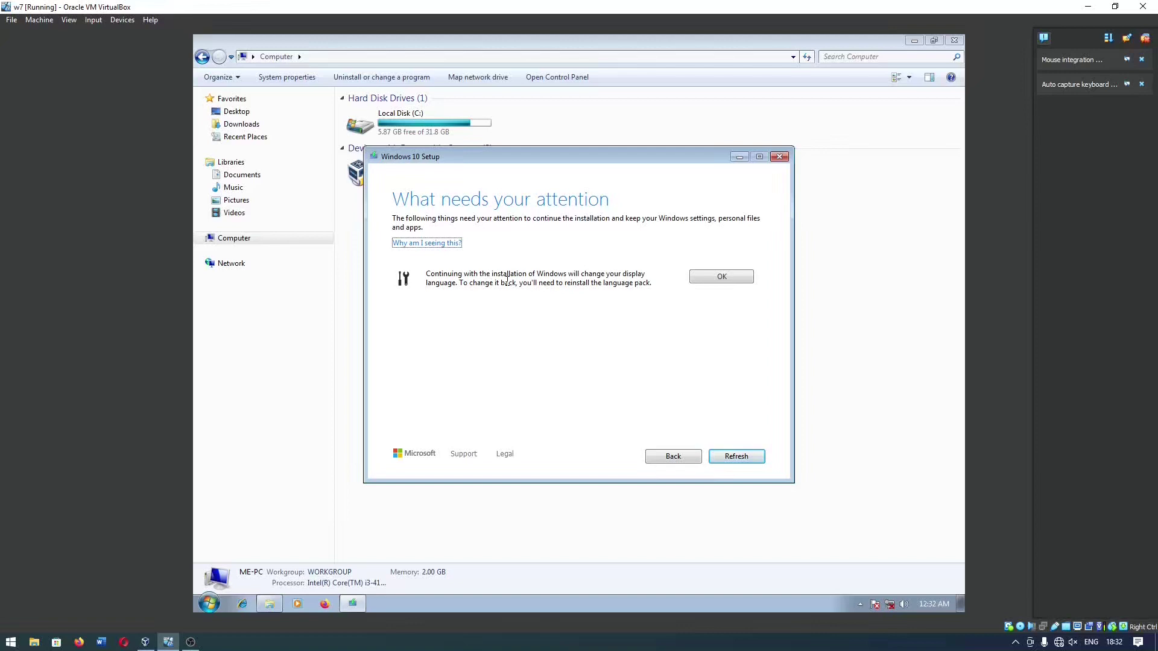
click(710, 280)
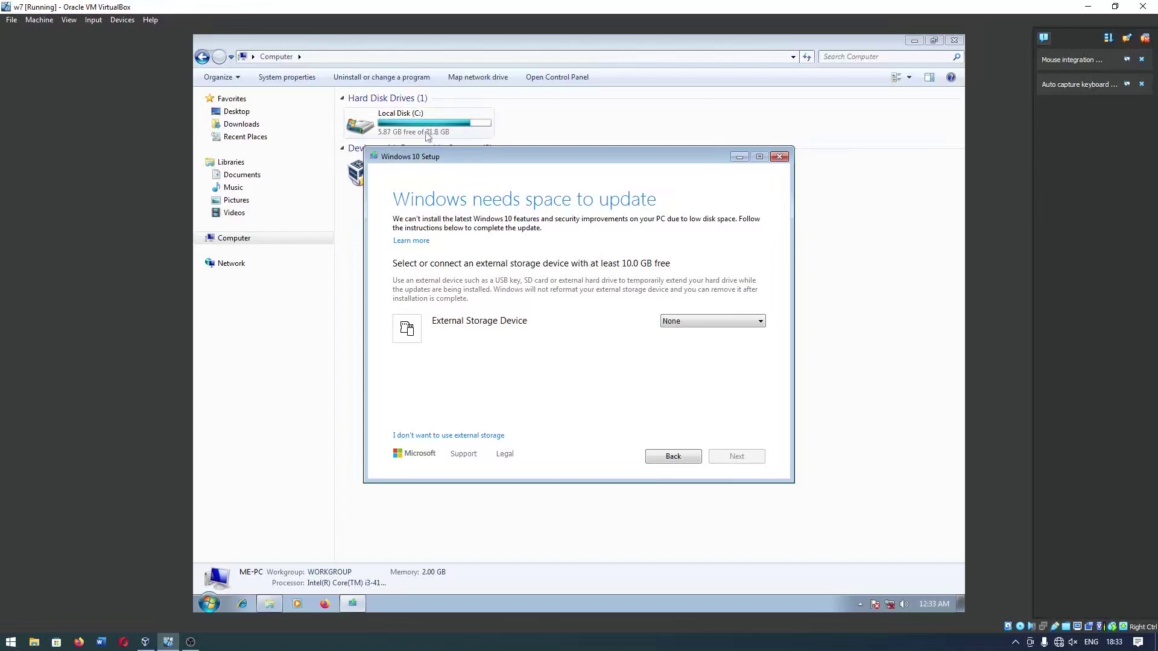
Step: Check the available external storage devices for the update and choose not to use external storage
click(692, 321)
click(590, 324)
click(466, 436)
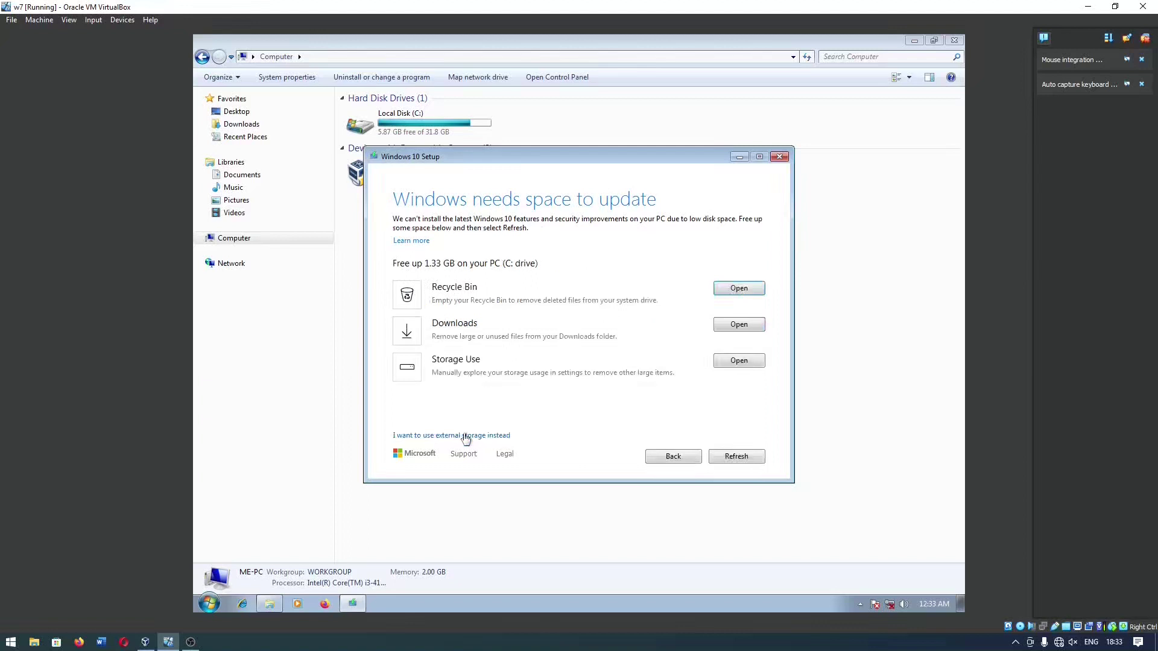
Step: Open the Recycle Bin, Downloads and Storage Use locations for freeing disk space, and refresh the space check in Windows 10 Setup
click(747, 290)
click(733, 331)
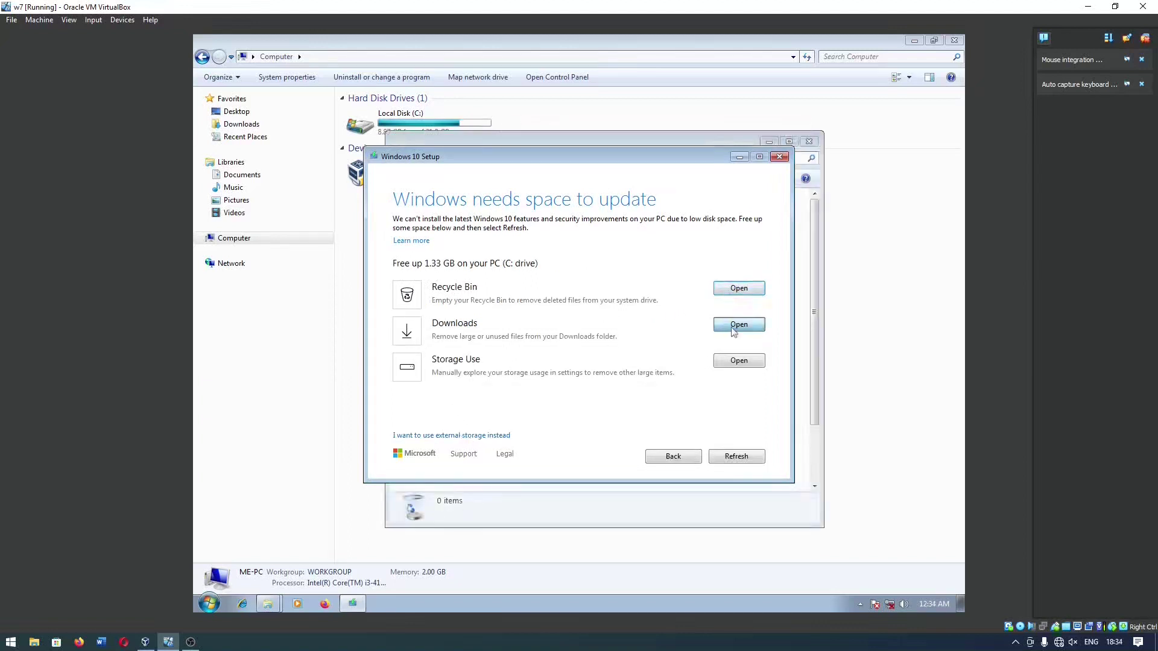
click(736, 361)
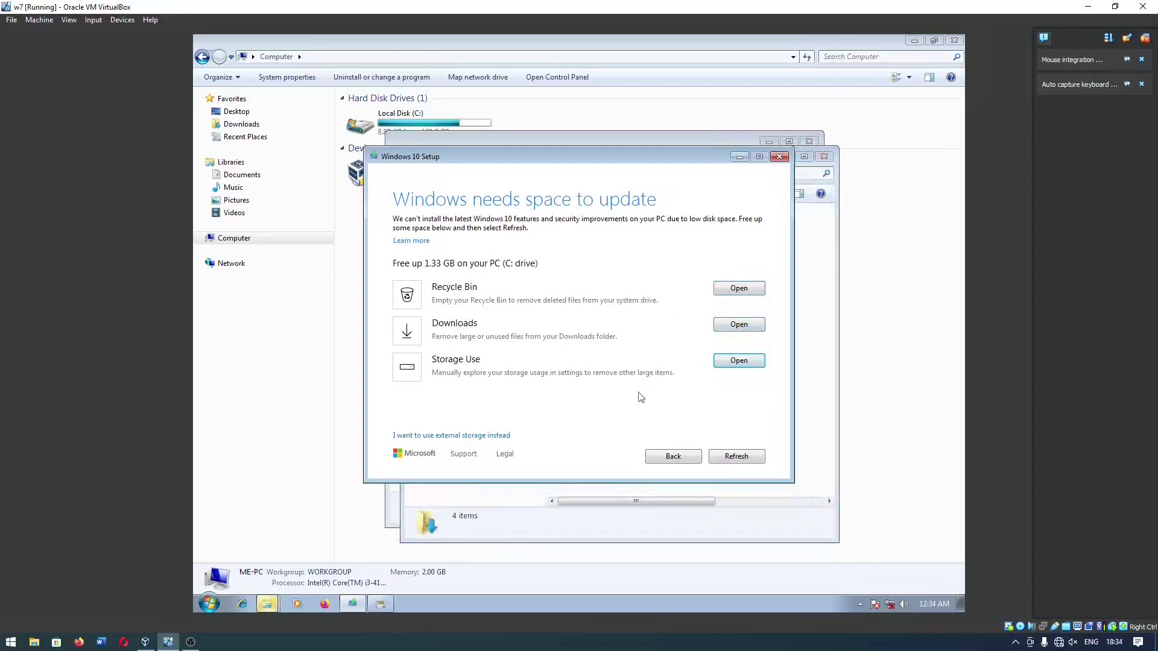
click(738, 458)
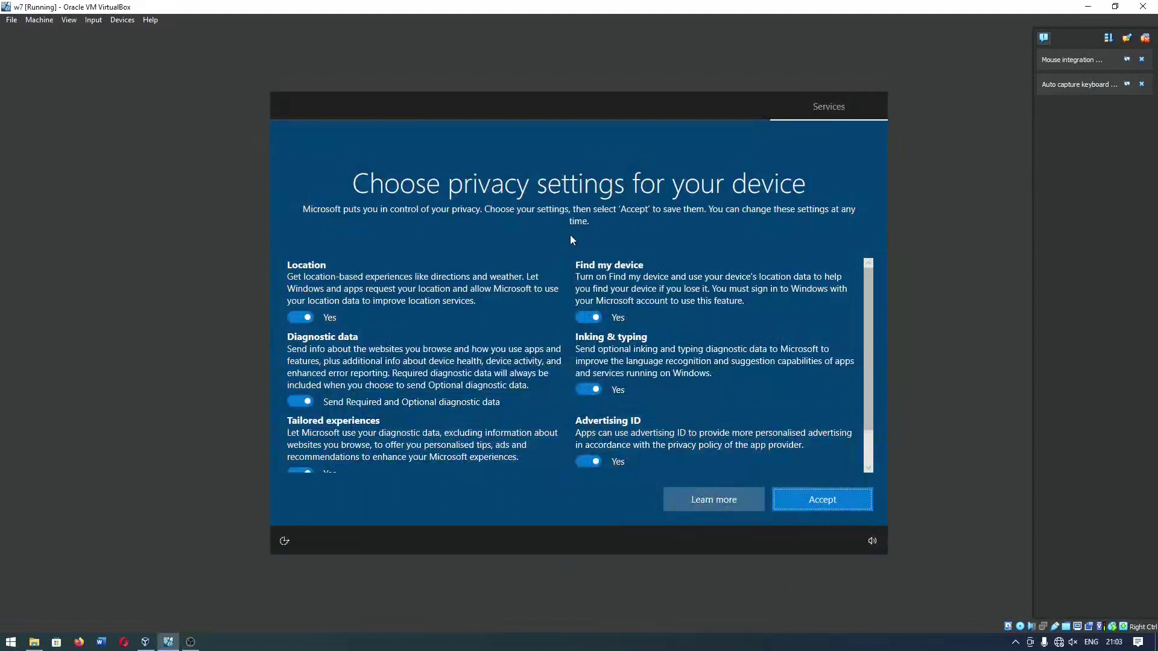
Step: Turn off Location and Tailored experiences, and set Diagnostic data to Send Required diagnostic data
click(318, 321)
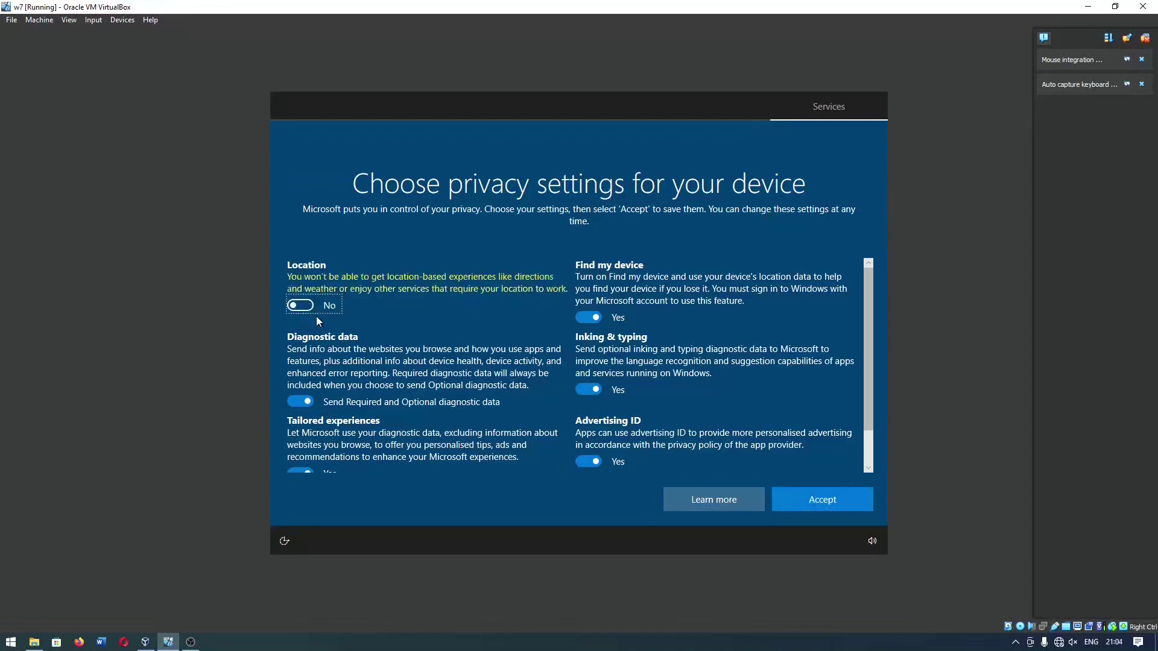
scroll(319, 322, down, 1)
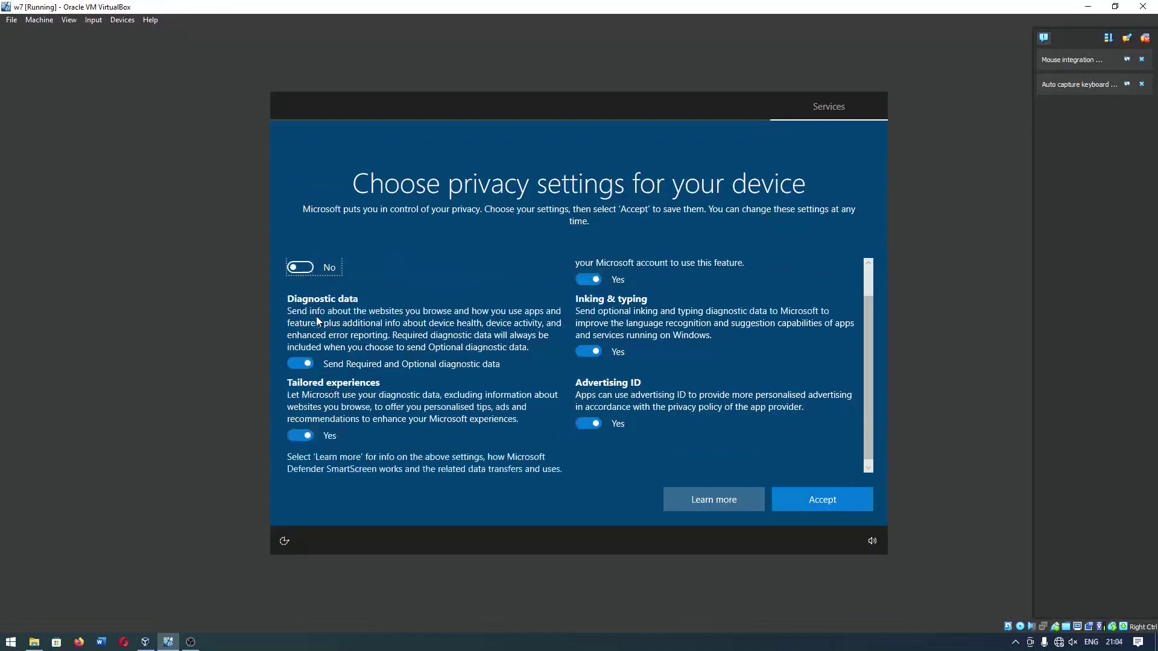
click(309, 362)
click(309, 362)
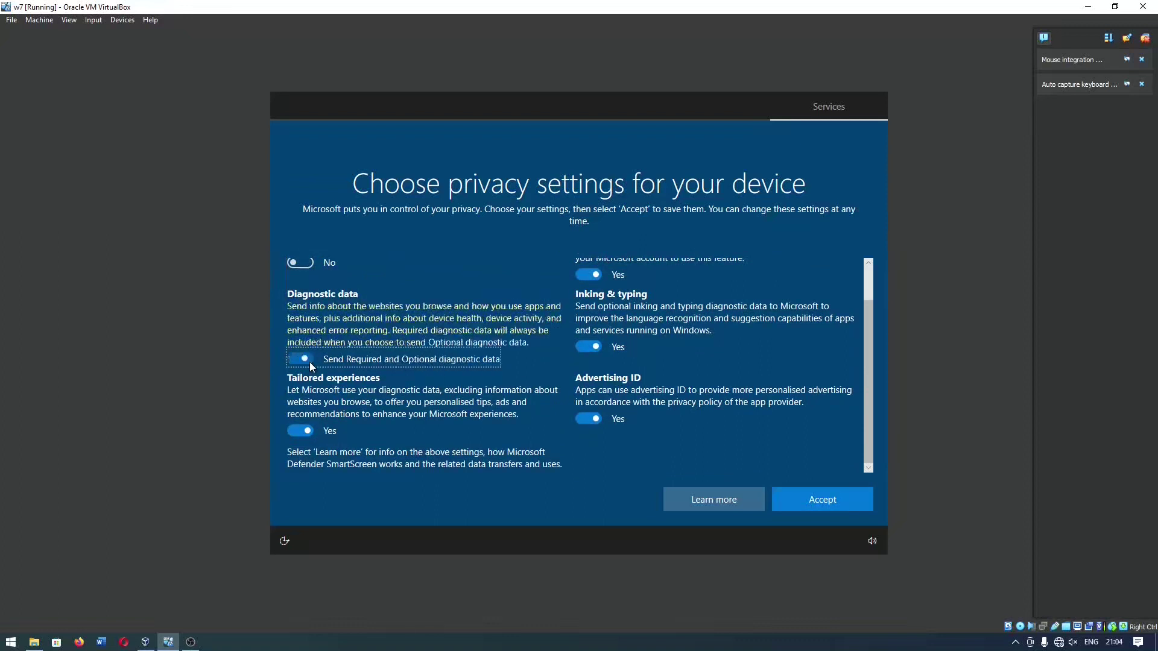
click(310, 362)
click(310, 363)
click(310, 363)
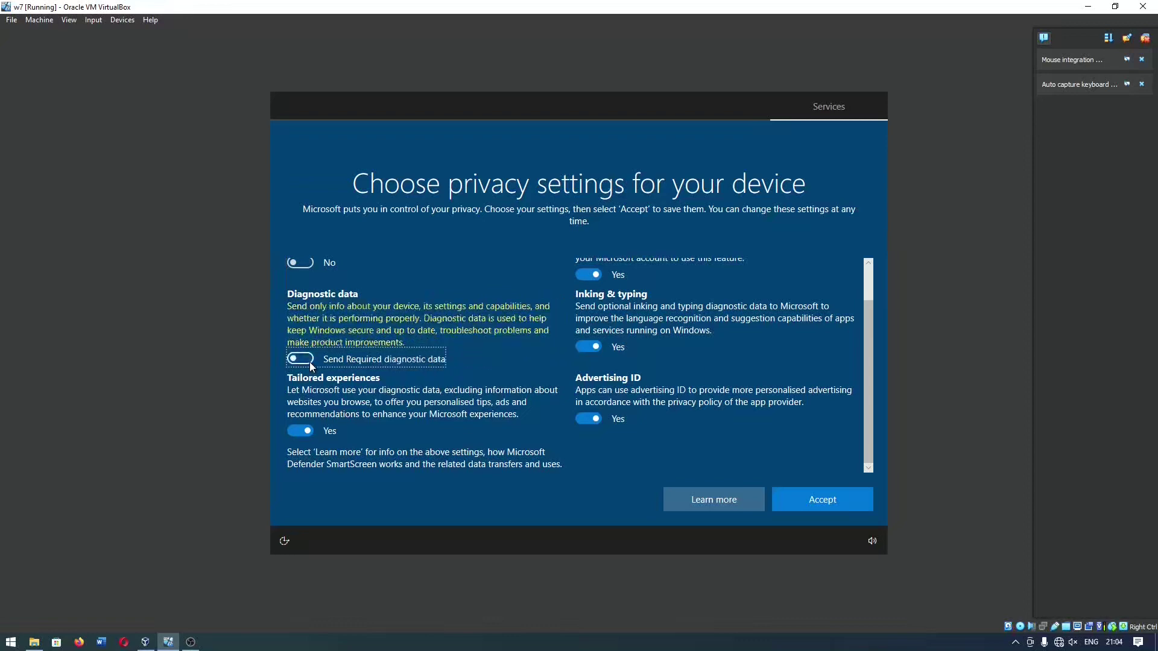
click(300, 431)
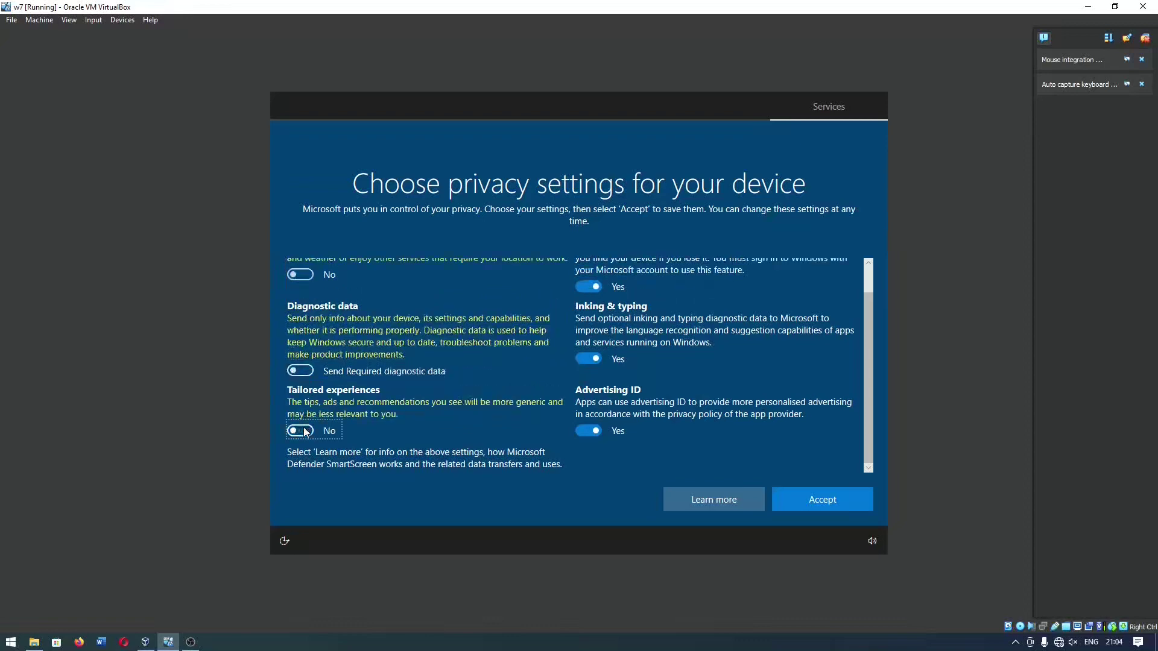
Step: Turn off Find my device, Inking & typing and Advertising ID, and accept the privacy settings
scroll(698, 388, up, 1)
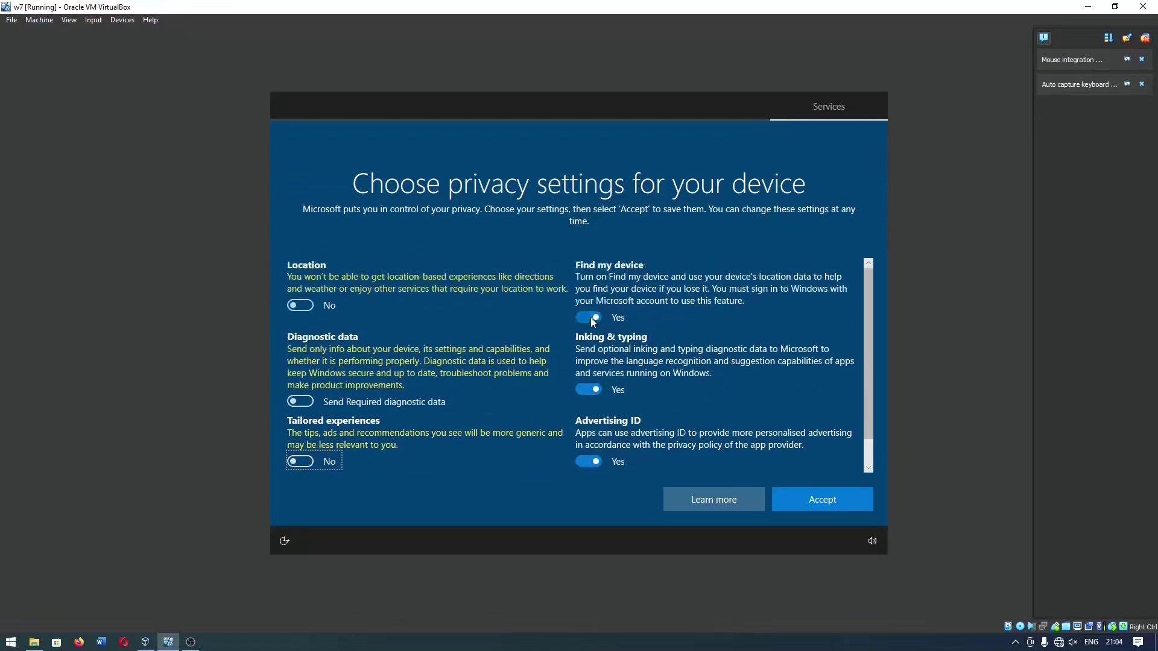
click(590, 318)
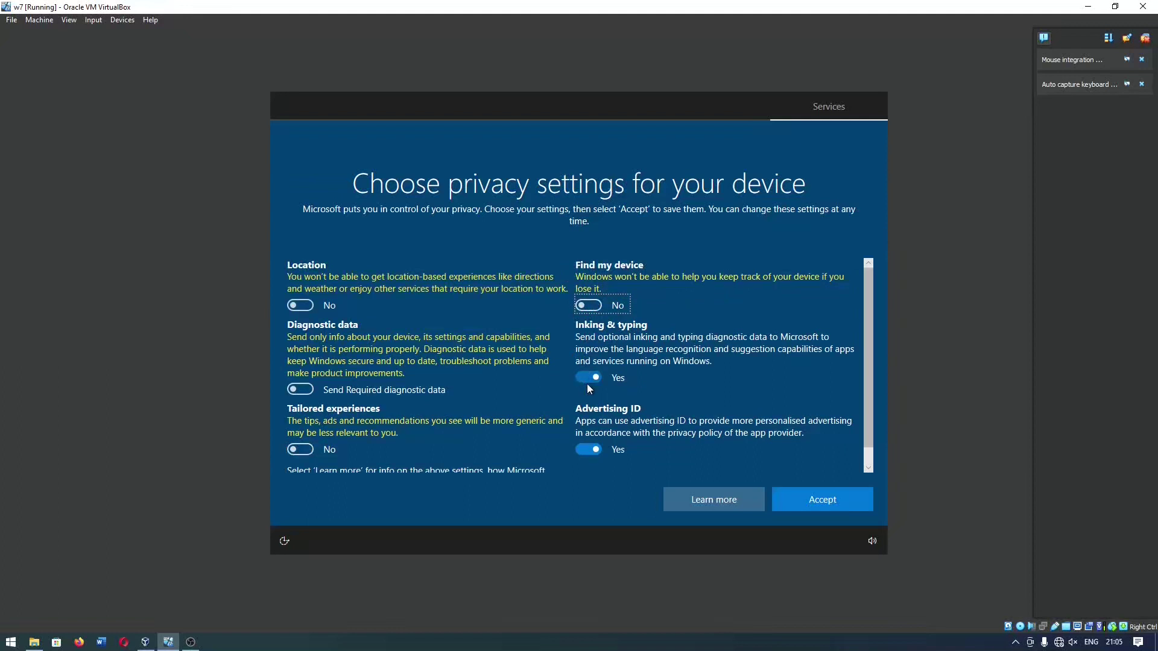
click(589, 378)
scroll(595, 427, down, 1)
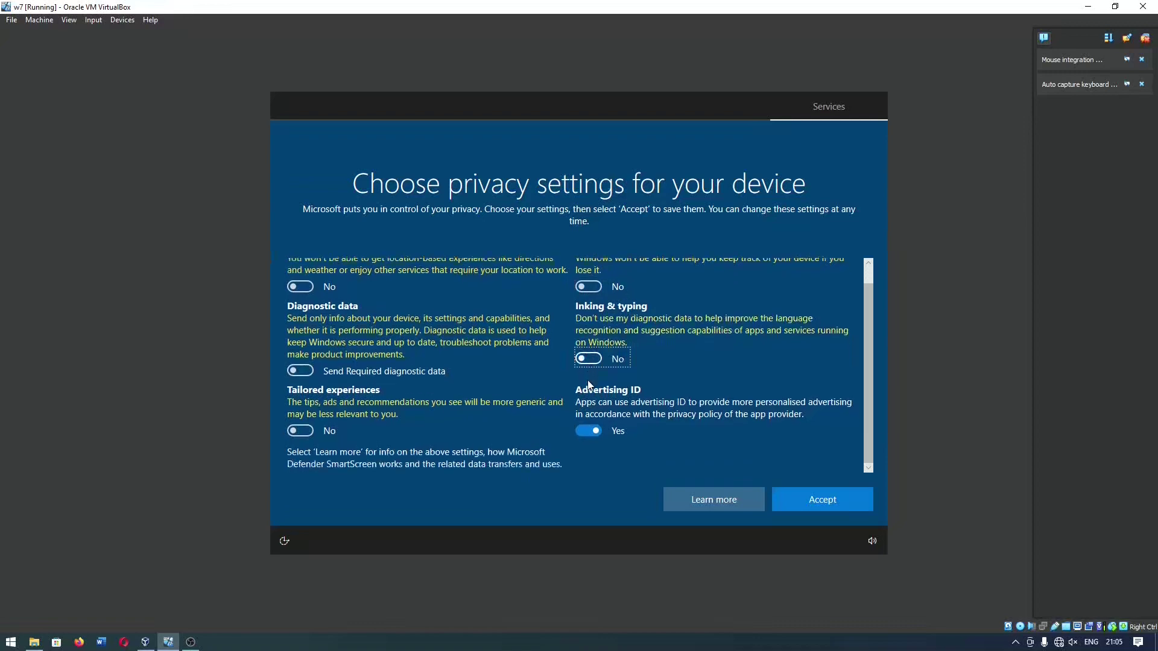
click(595, 429)
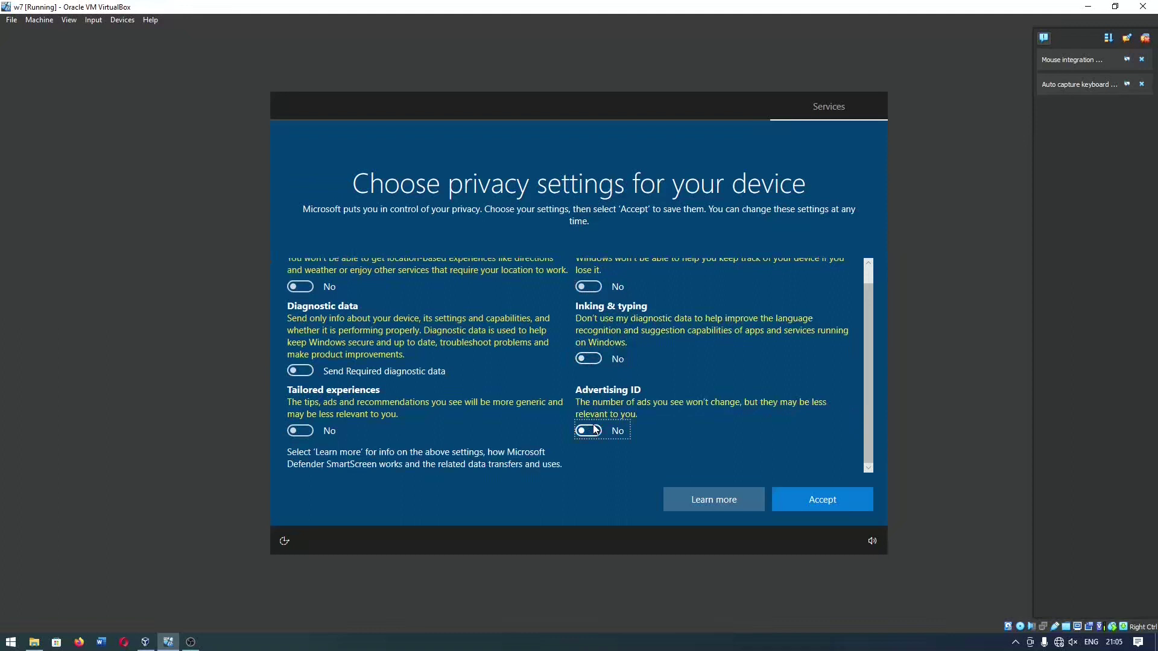
click(828, 500)
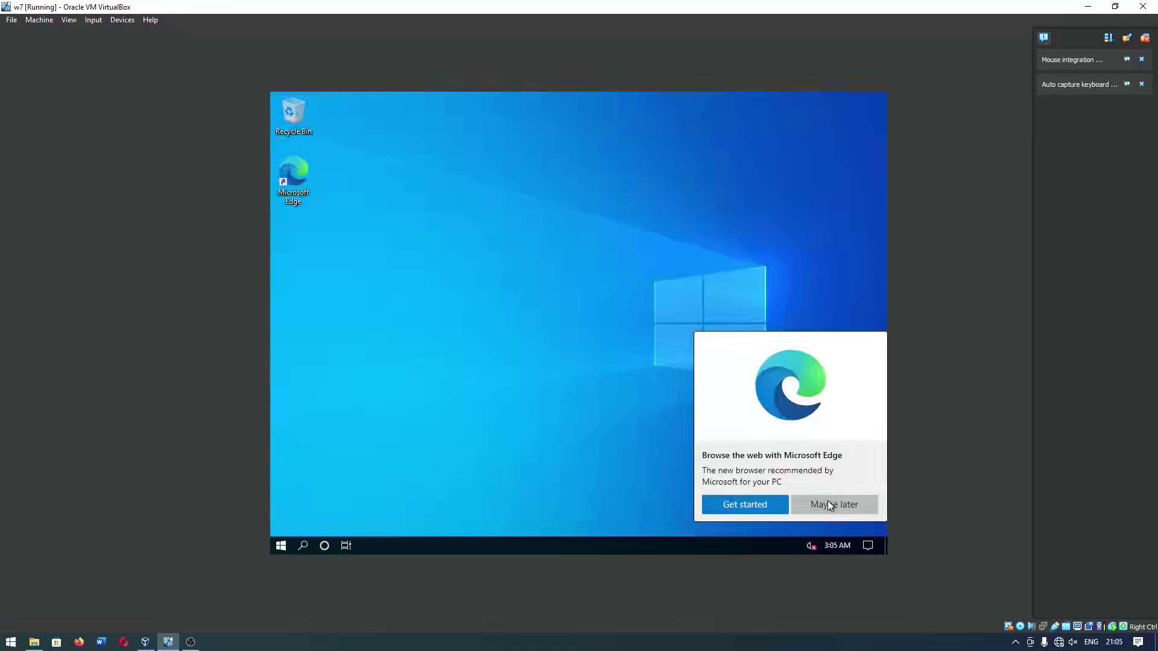
Step: Dismiss the Microsoft Edge suggestion and select the Win10_21H1_EnglishInternational_x64 disc image in the Downloads folder
click(828, 501)
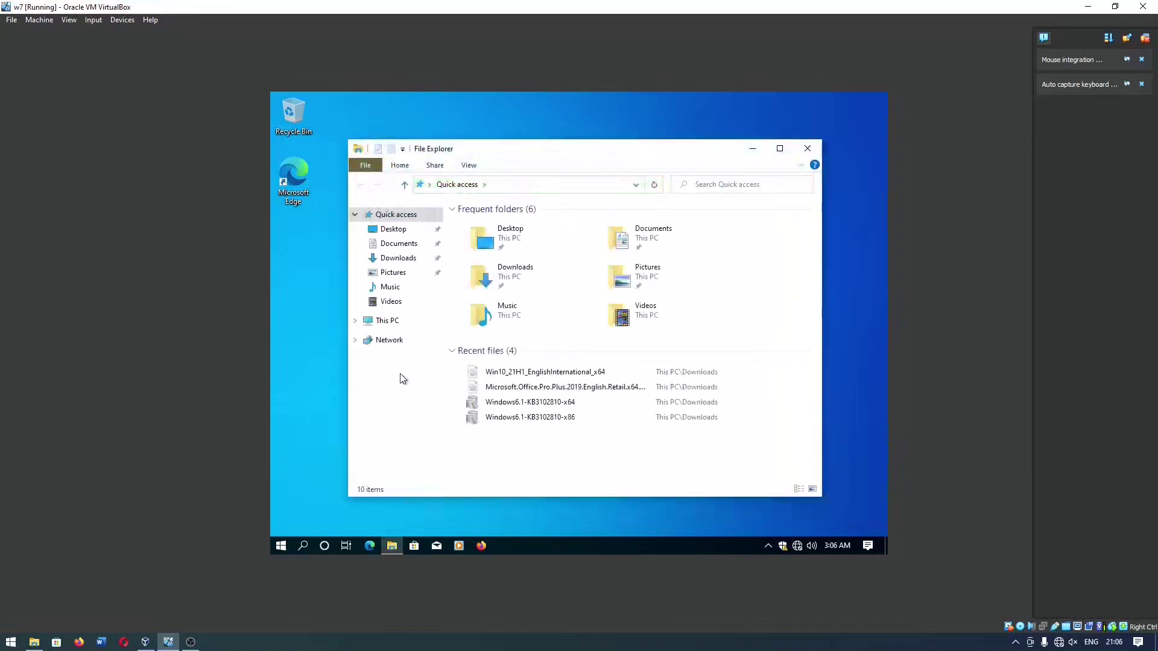
click(398, 243)
click(398, 258)
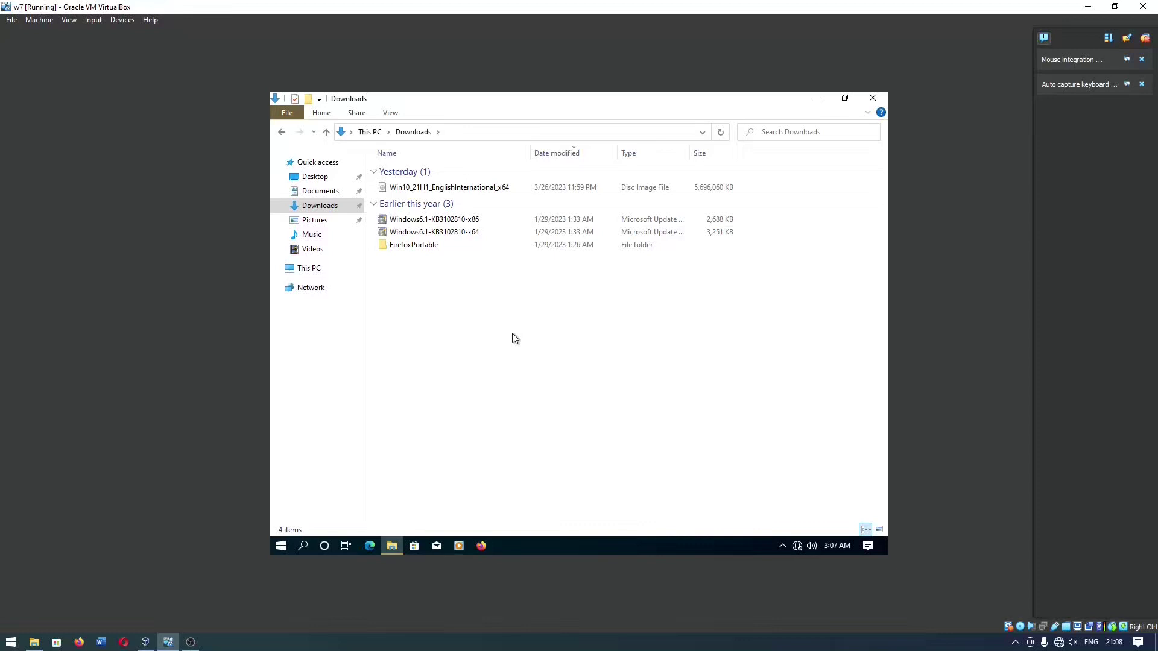
click(487, 190)
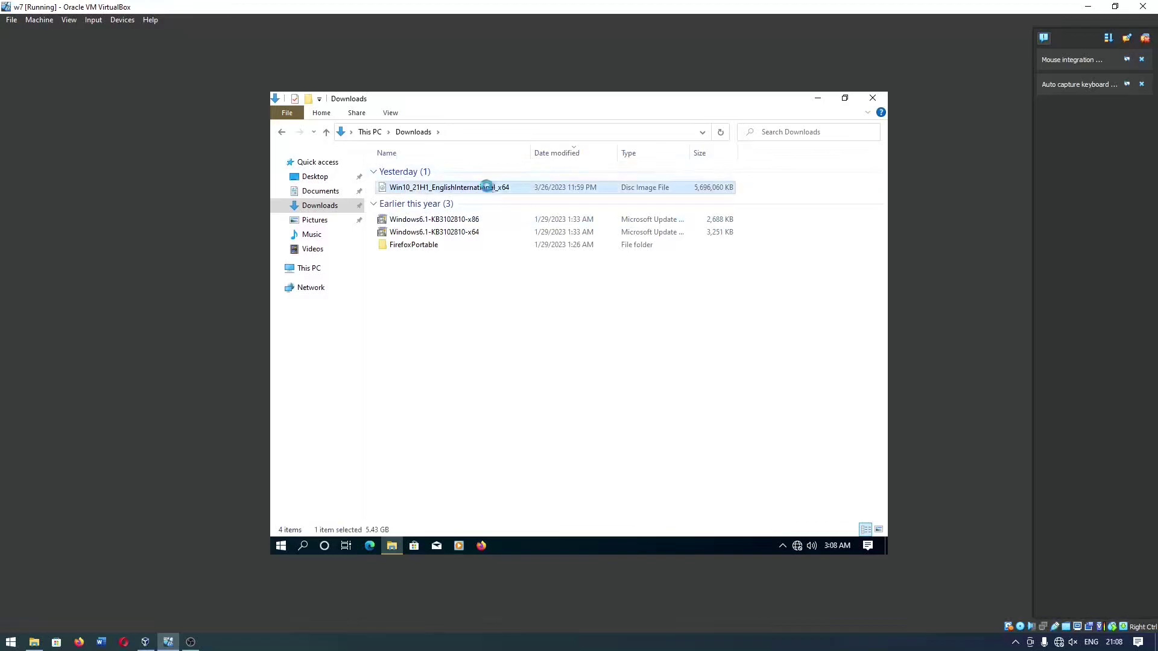